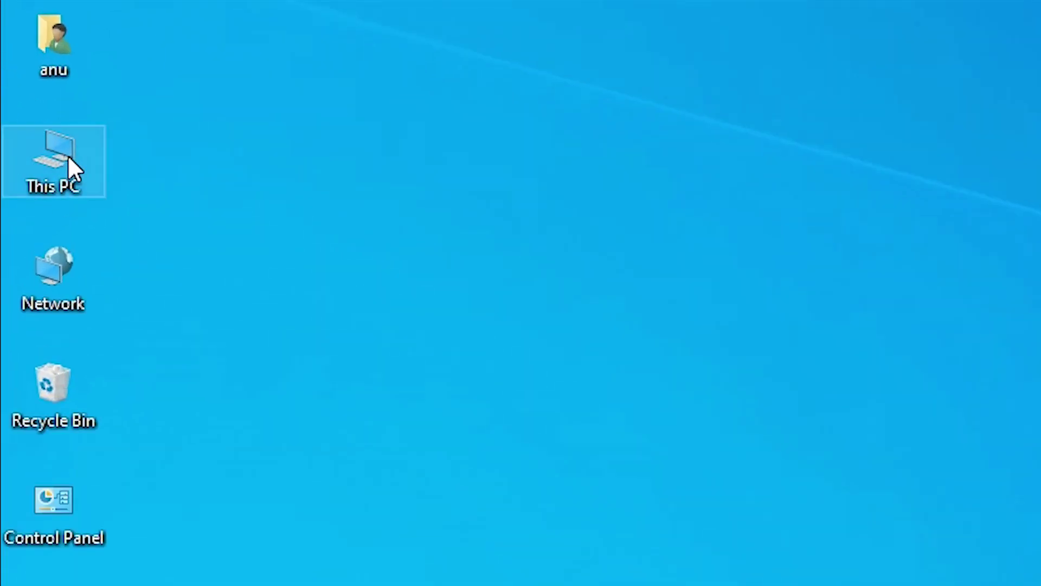
Step: Check the PC's system information through This PC's Properties, then close it
right_click(69, 157)
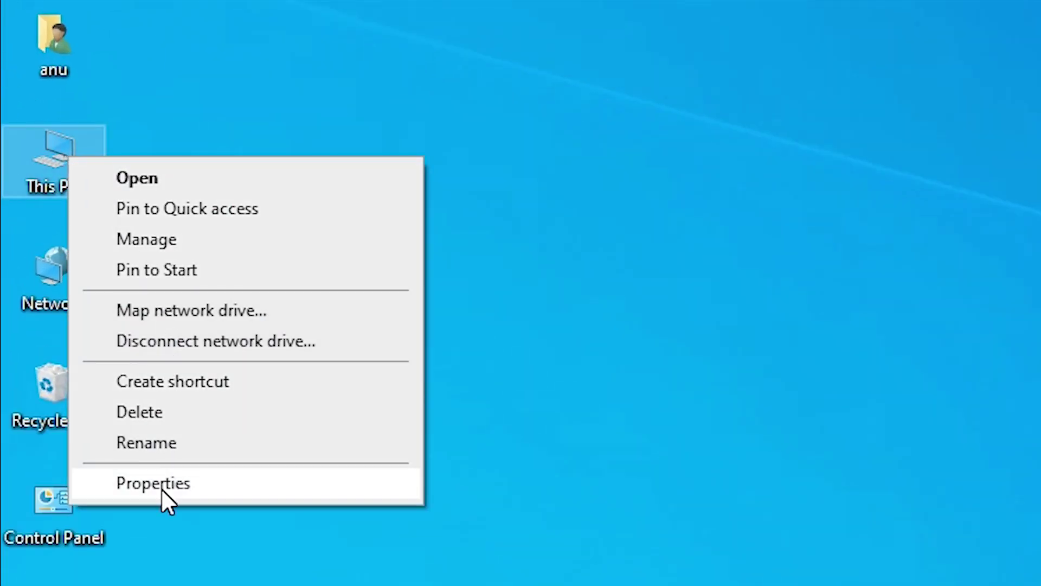
left_click(161, 488)
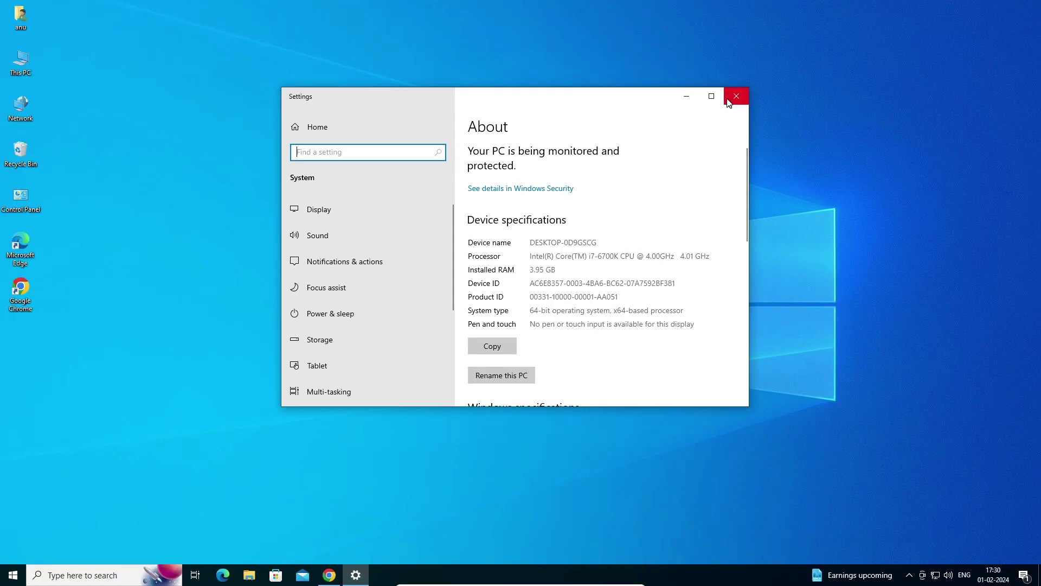
left_click(729, 102)
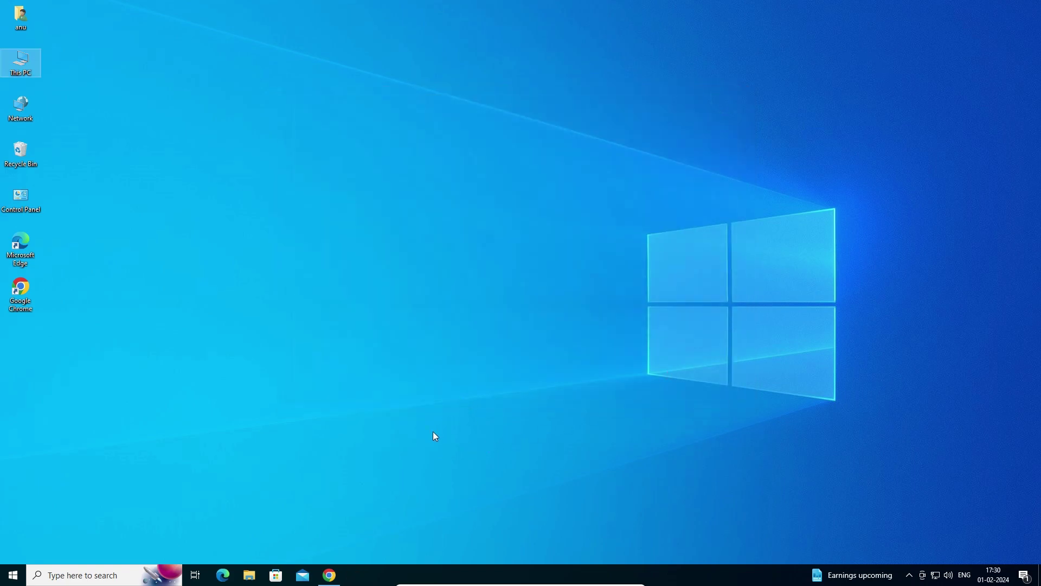
Step: Rerun the printer driver search in Chrome and open the first HP result in a new tab
left_click(332, 576)
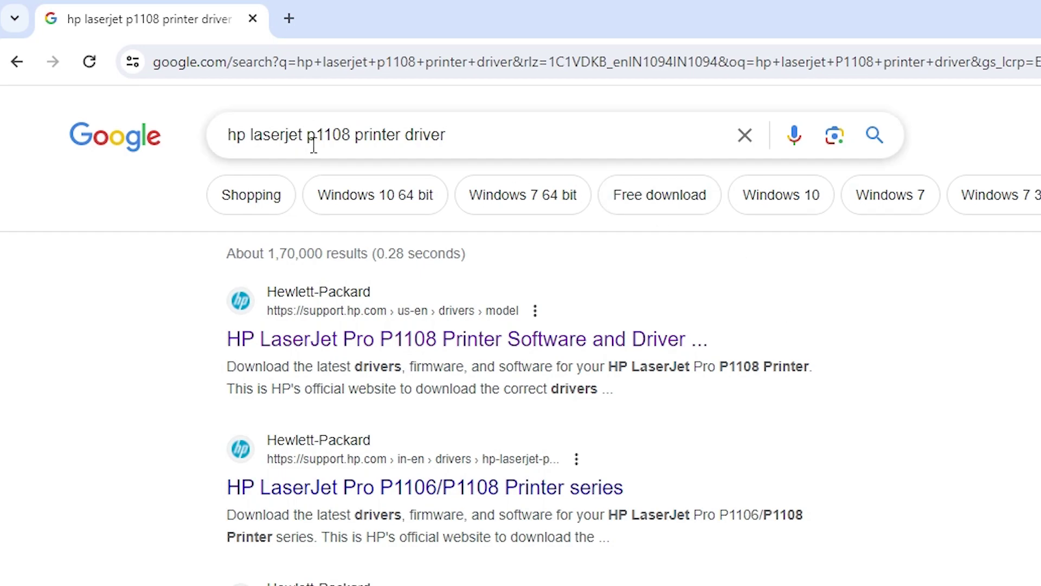
left_click(476, 132)
key("Return")
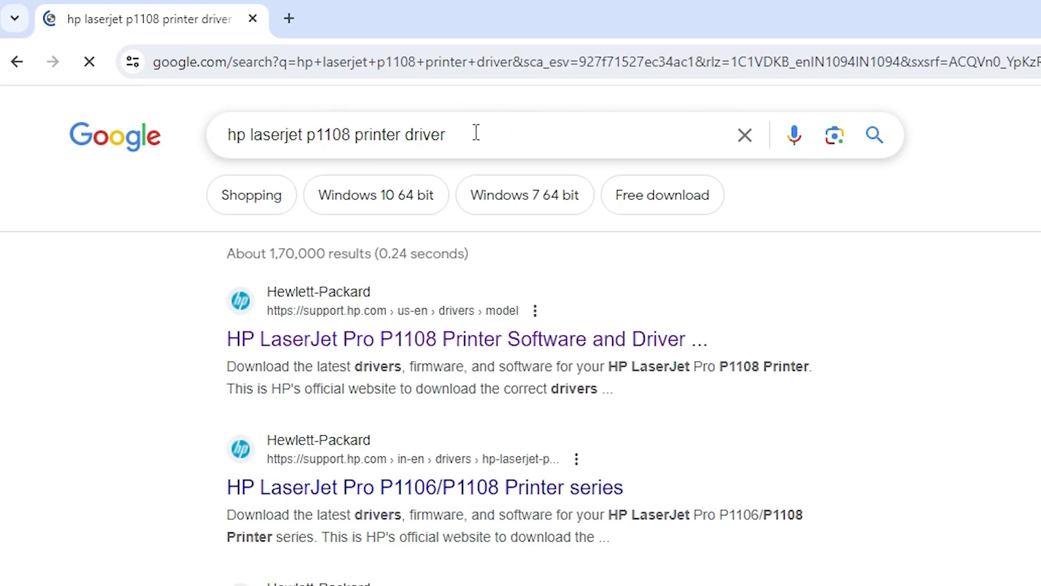
right_click(402, 338)
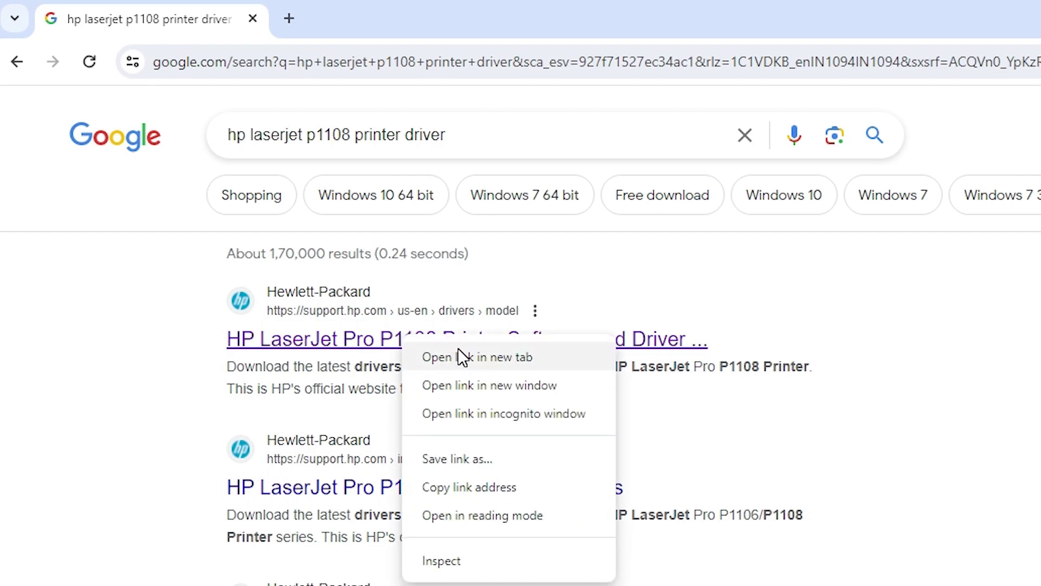
left_click(458, 356)
left_click(379, 21)
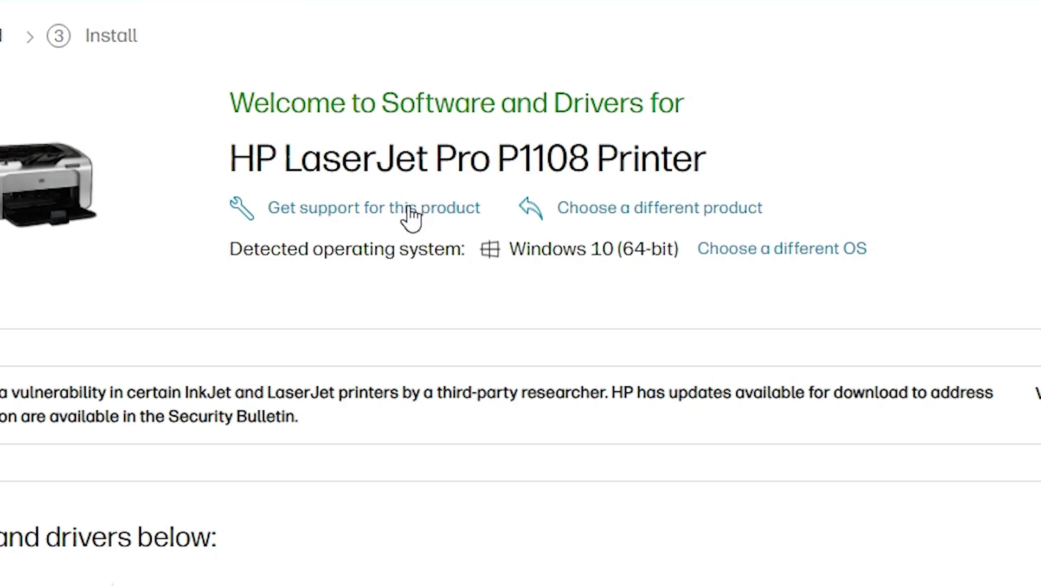
Step: Keep Windows 10 (64-bit) and expand Driver-Product Installation Software to show the P1100/P1560/P1600 full feature driver
left_click(783, 250)
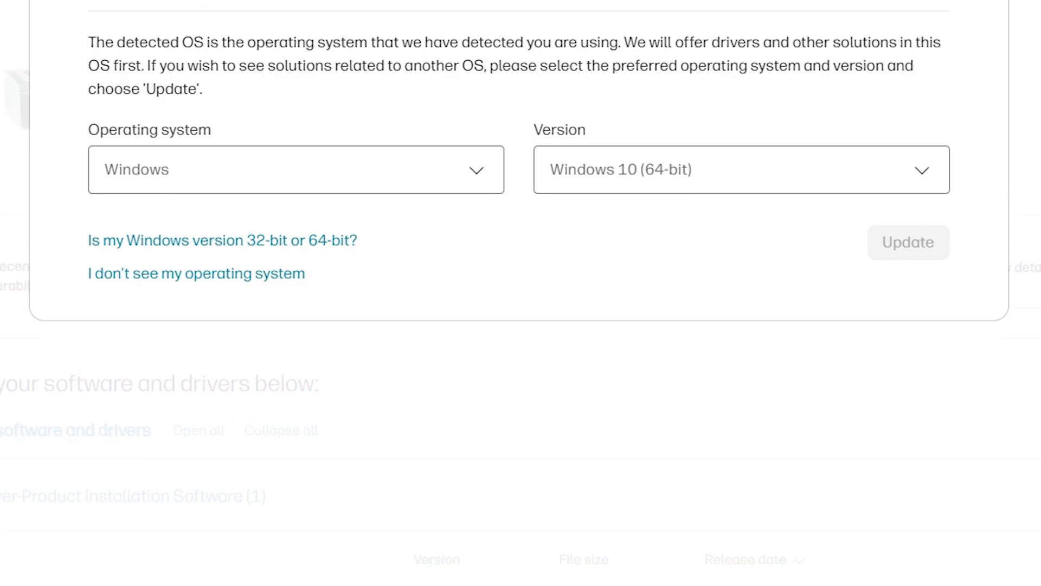
left_click(848, 344)
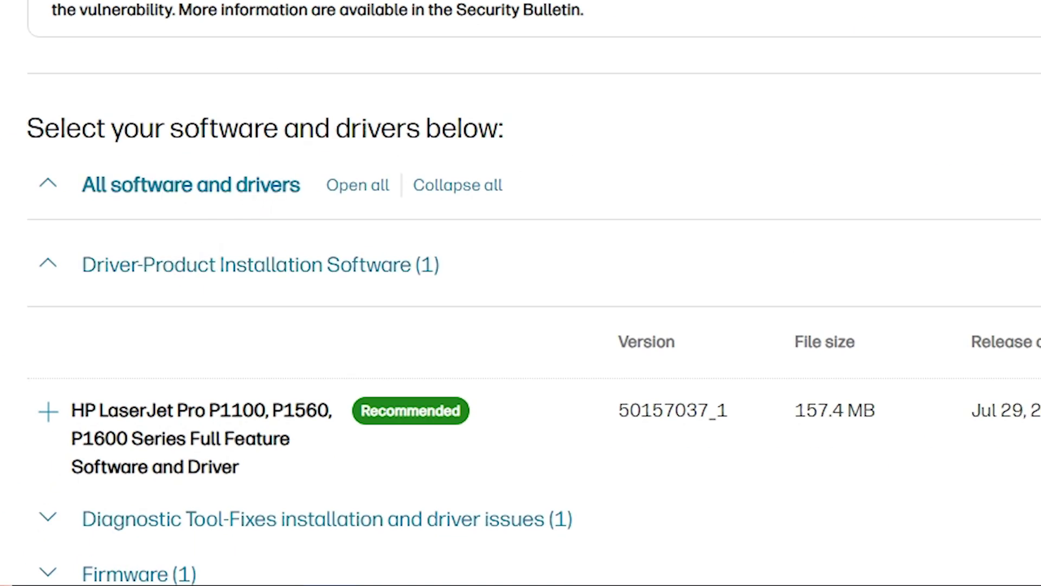
left_click(87, 187)
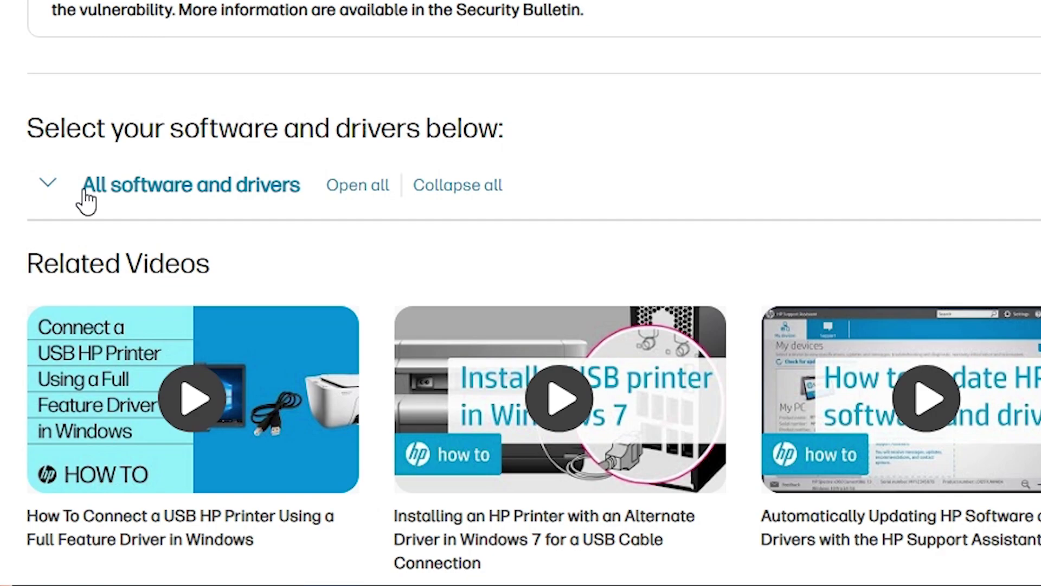
left_click(47, 184)
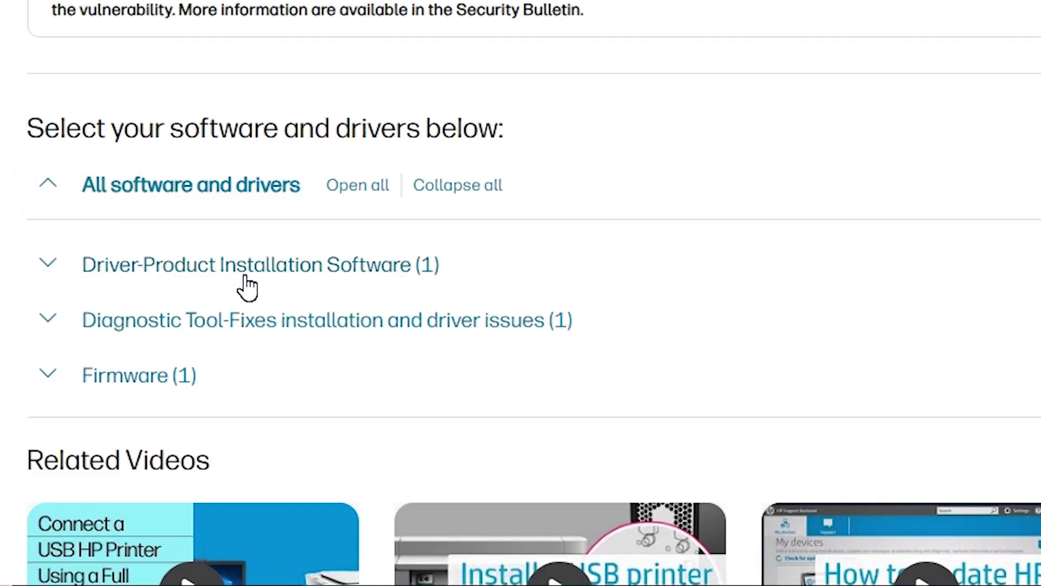
left_click(42, 269)
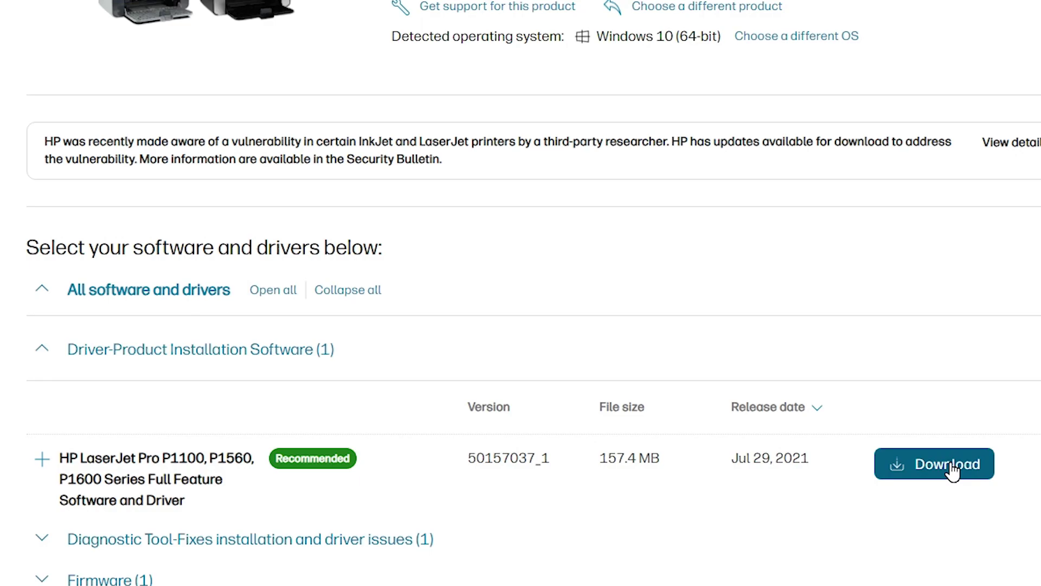
Step: Download the 157.4 MB full feature driver and show the installer in the Downloads folder
scroll(948, 471, "down", 2)
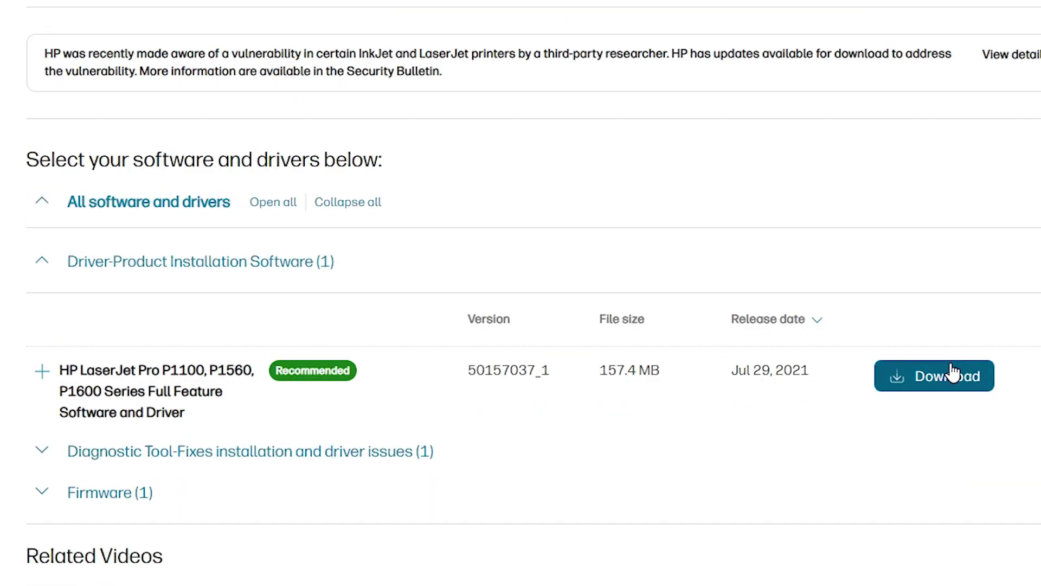
left_click(951, 374)
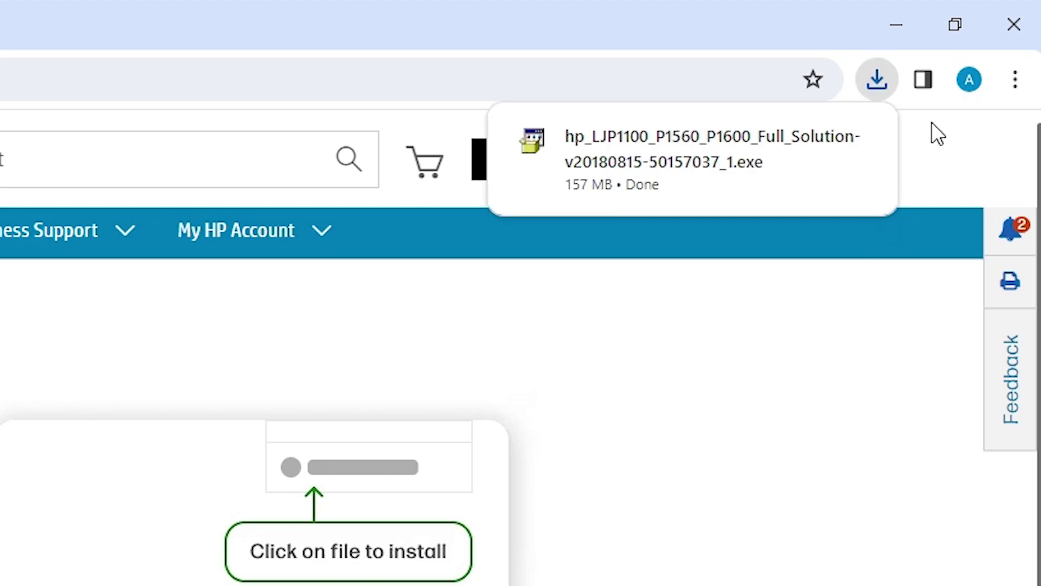
left_click(879, 83)
mouse_move(786, 187)
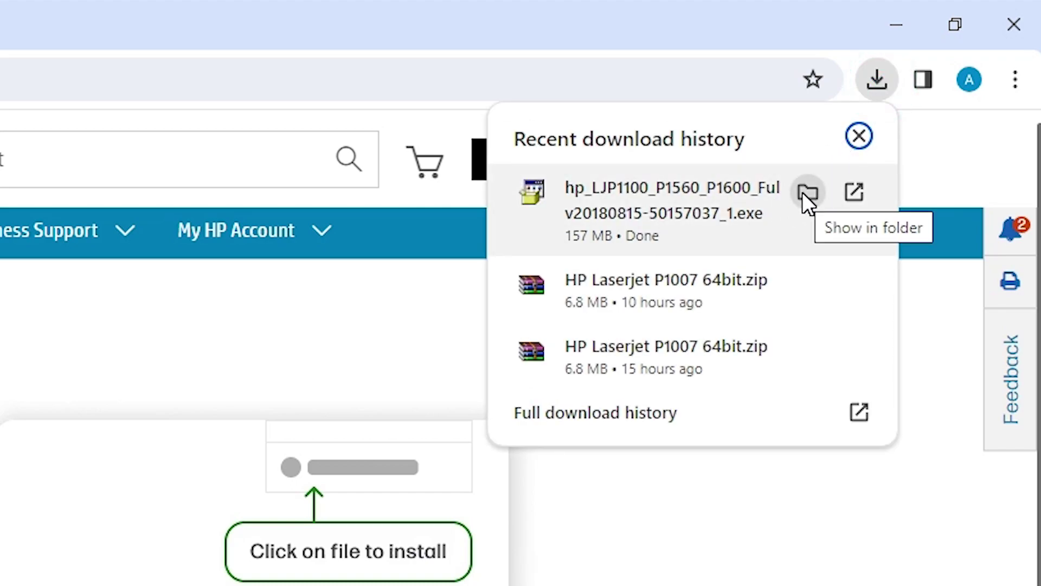
left_click(803, 192)
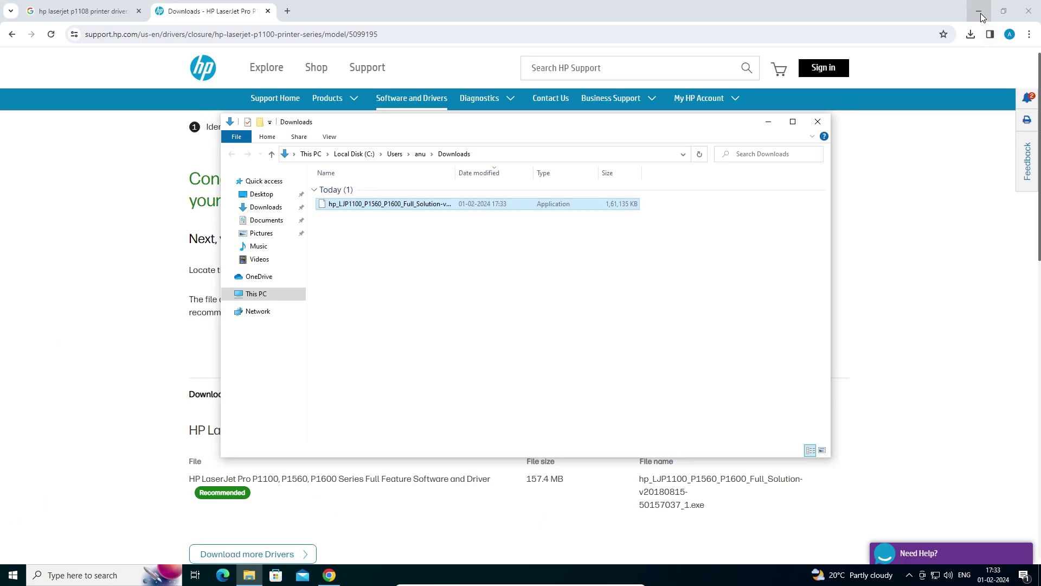
Step: Move the HP installer from Downloads to the desktop, below the Google Chrome icon
left_click(980, 12)
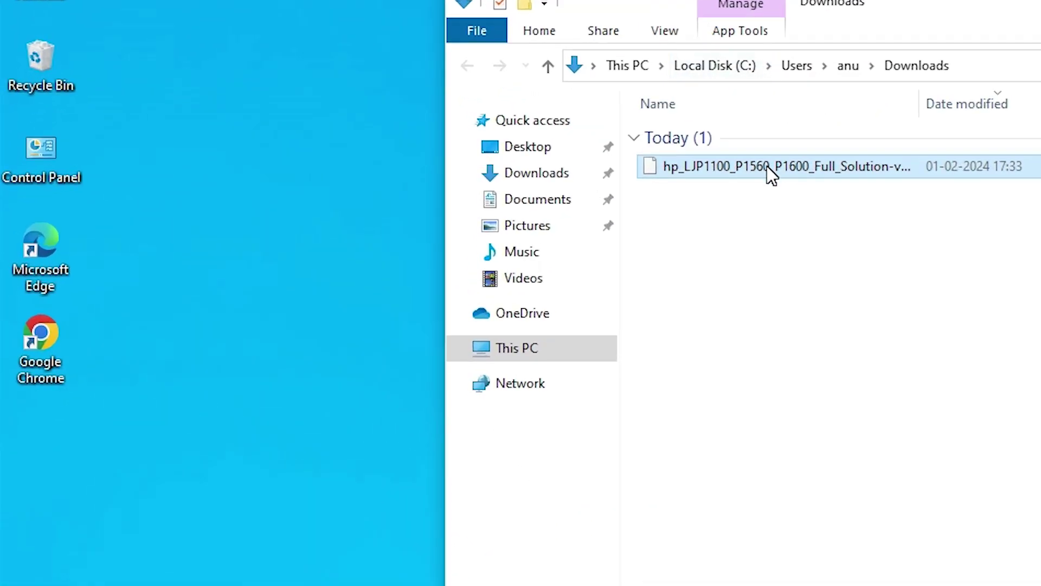
left_click_drag(767, 166, 209, 268)
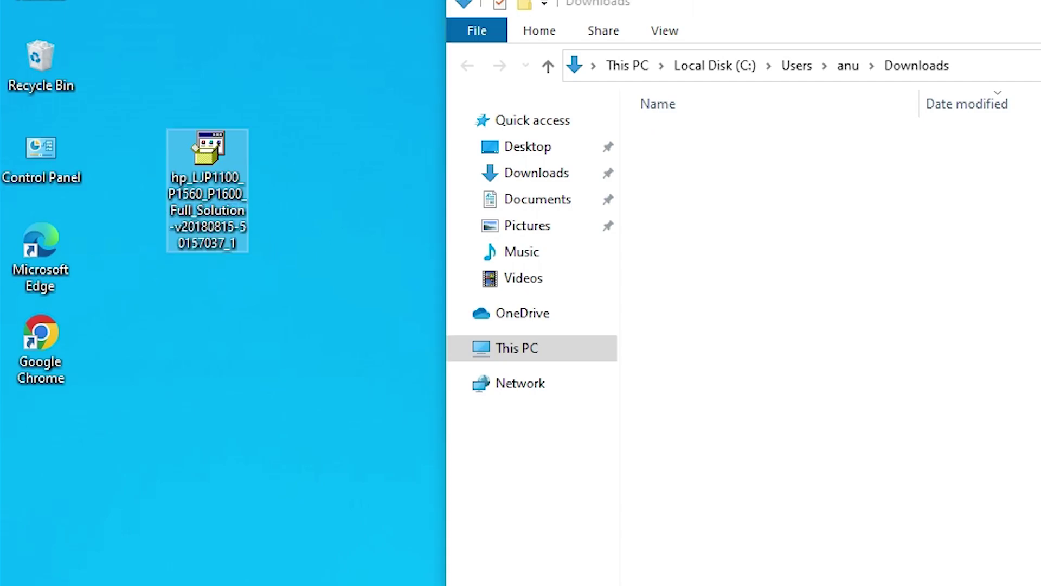
key("alt+F4")
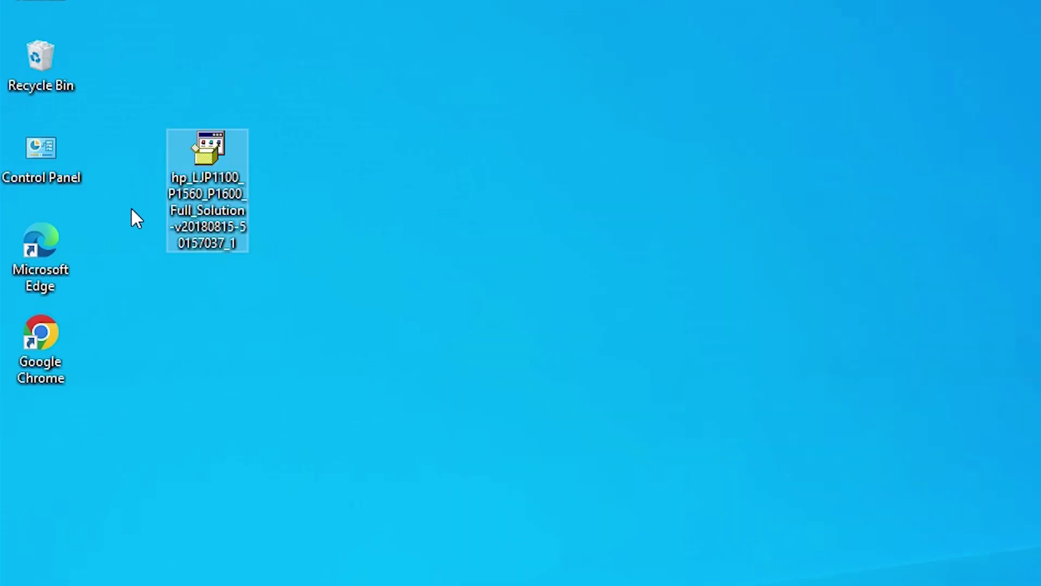
left_click_drag(238, 175, 76, 444)
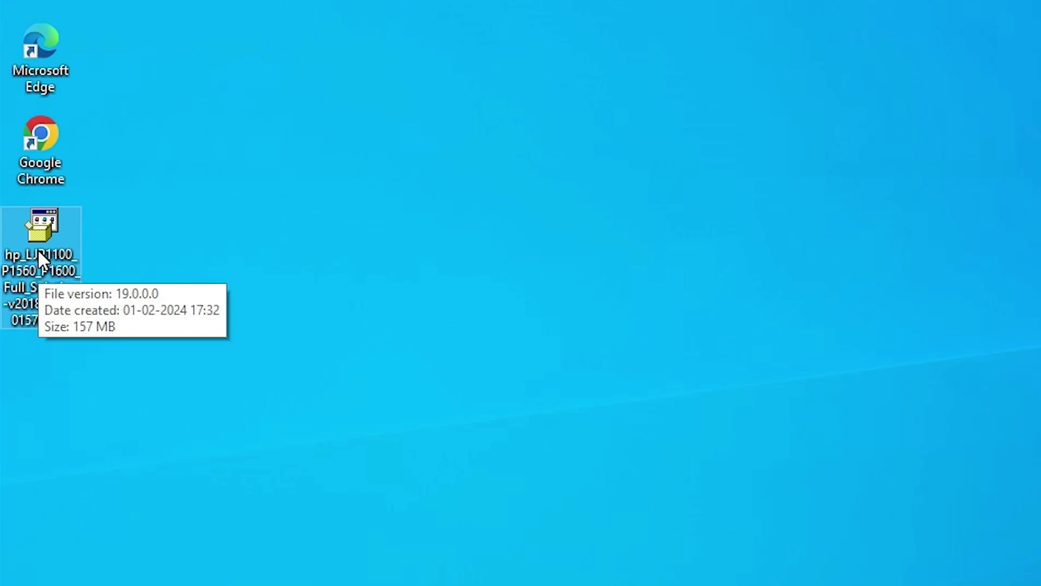
Step: Extract the HP installer with WinRAR into the suggested desktop folder
right_click(37, 248)
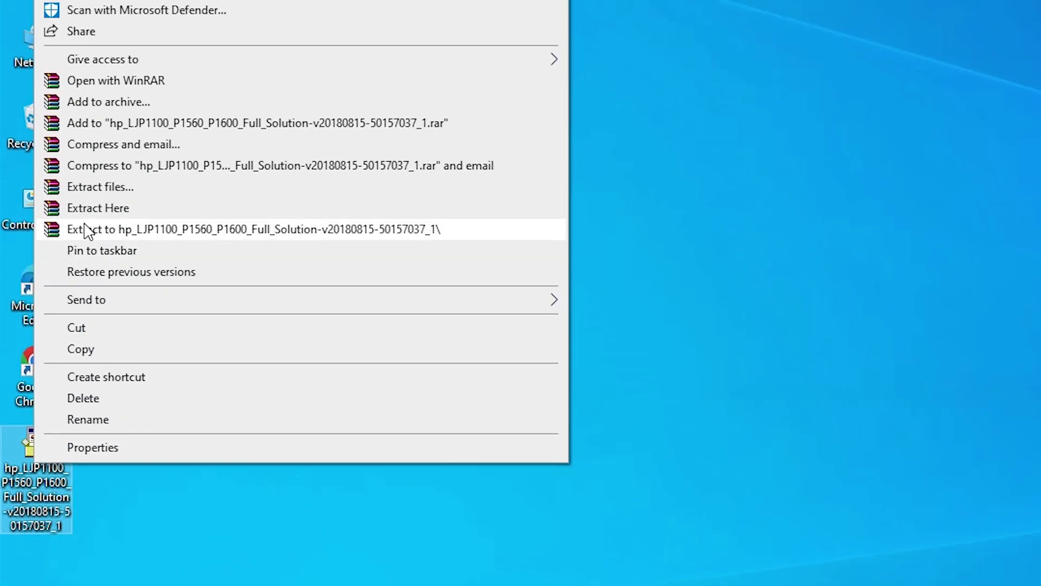
left_click(140, 188)
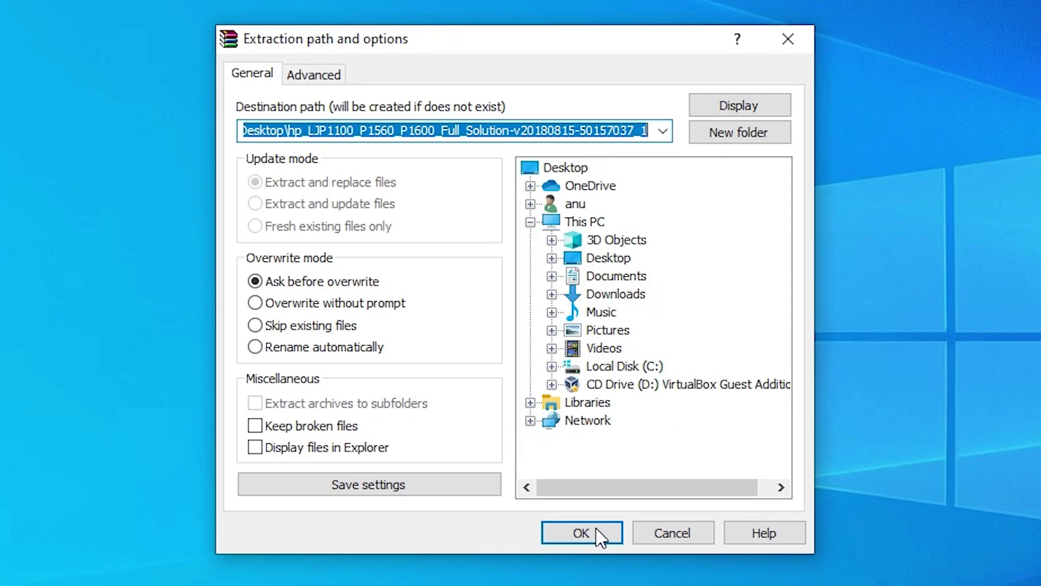
left_click(581, 532)
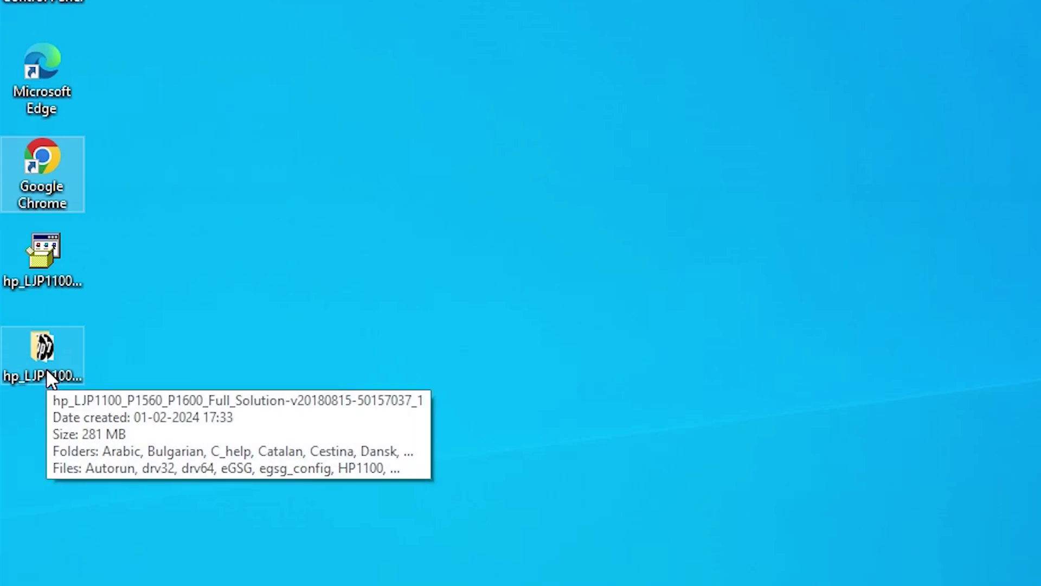
Step: Look through the extracted driver folder's files, then close it
double_click(48, 377)
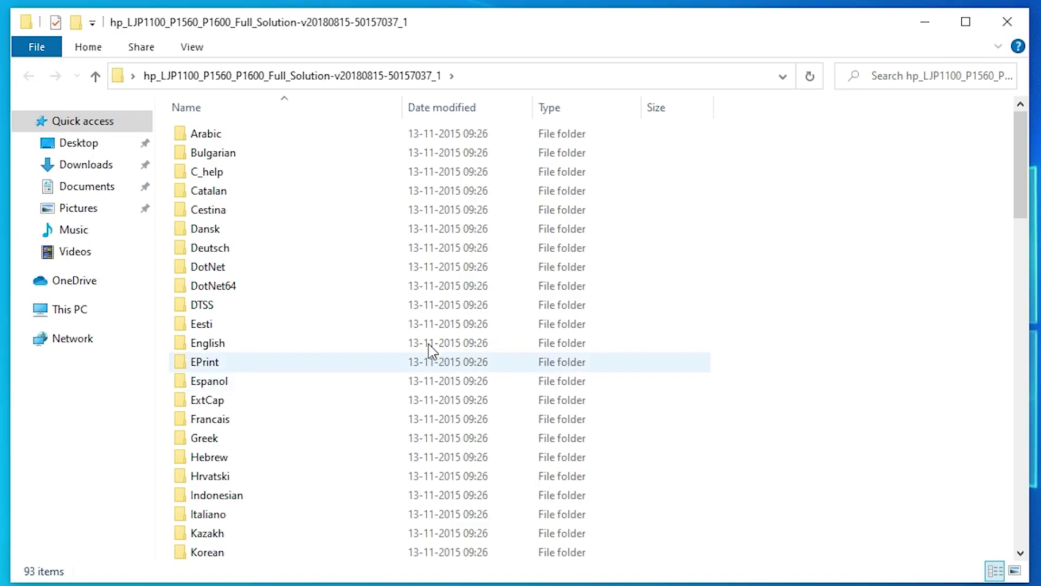
scroll(431, 351, "down", 20)
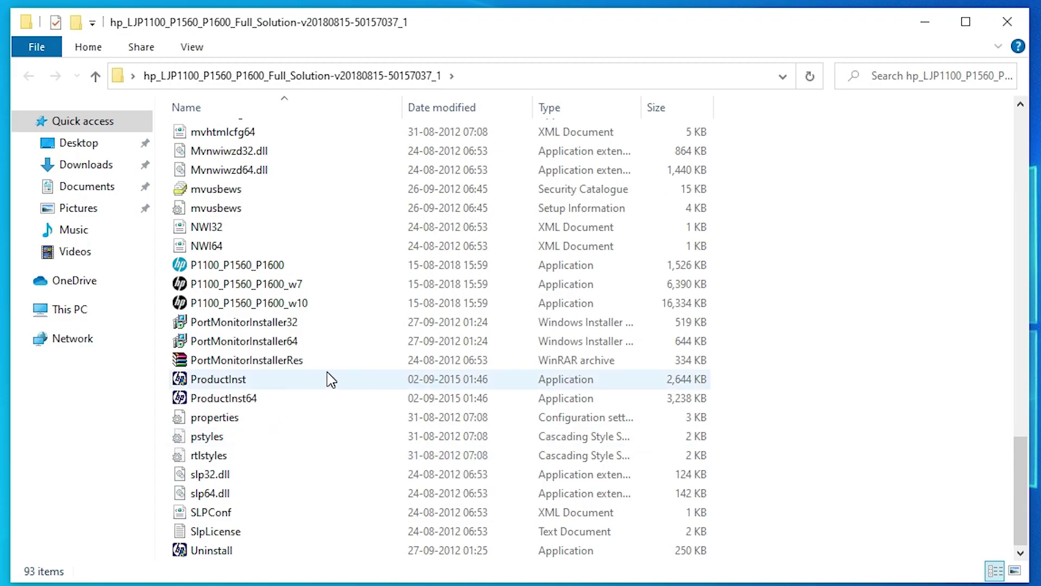
left_click(1007, 22)
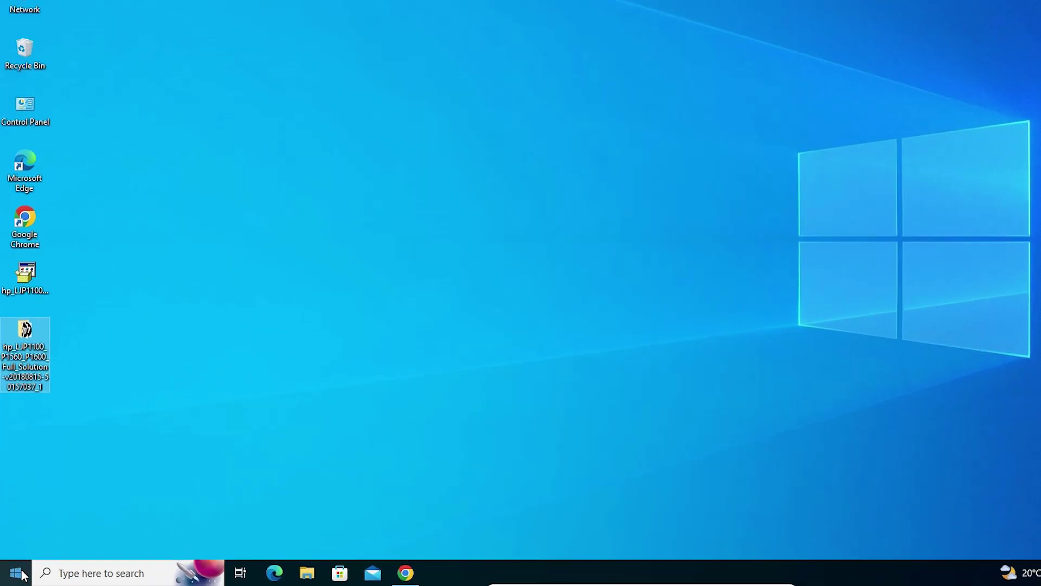
Step: Search Start for 'pr' and open Printers & scanners settings
left_click(15, 574)
type("p")
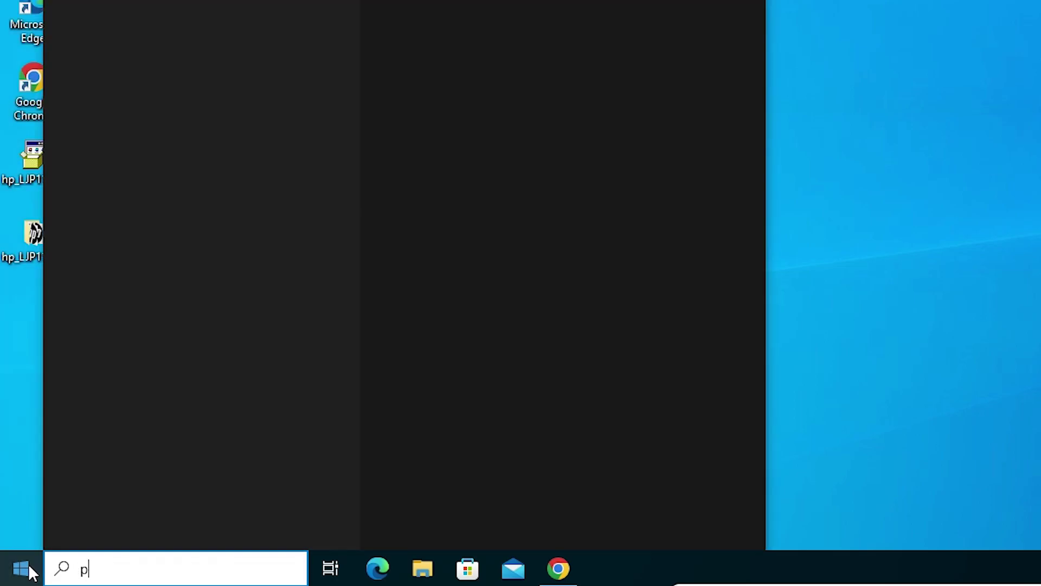
type("r")
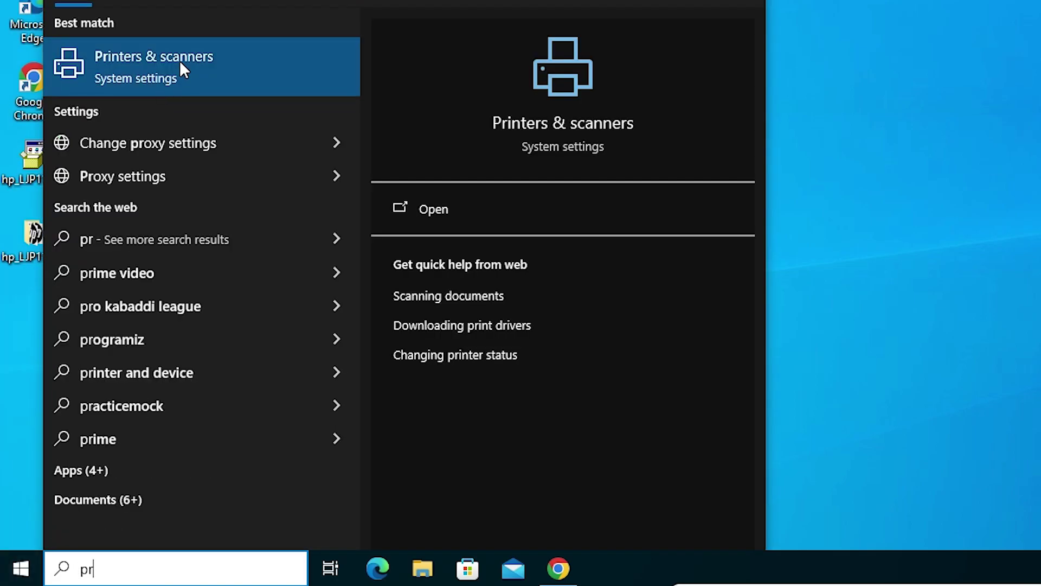
left_click(180, 60)
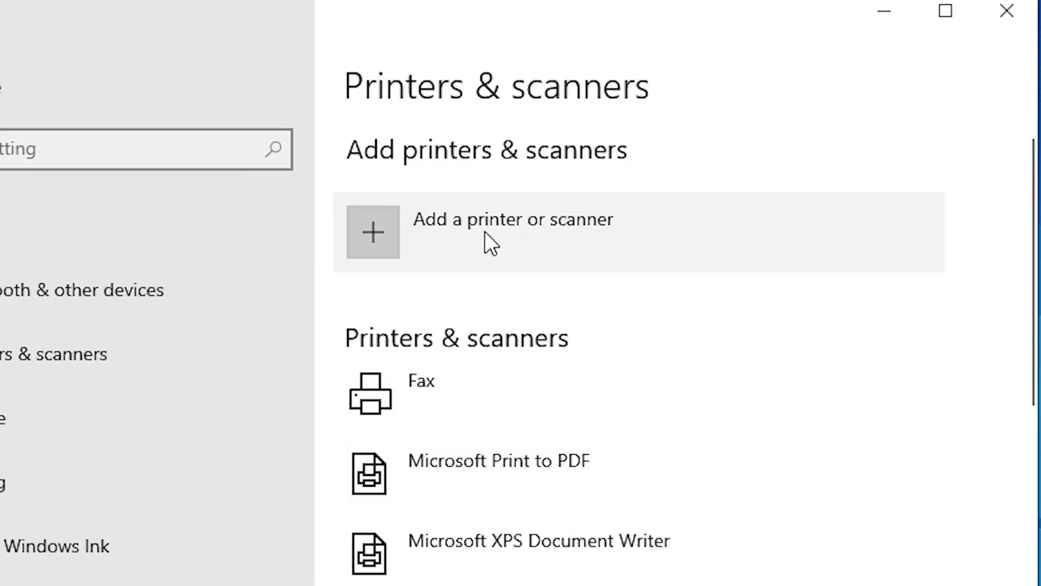
Step: Choose Add a printer or scanner, then 'The printer that I want isn't listed'
left_click(562, 227)
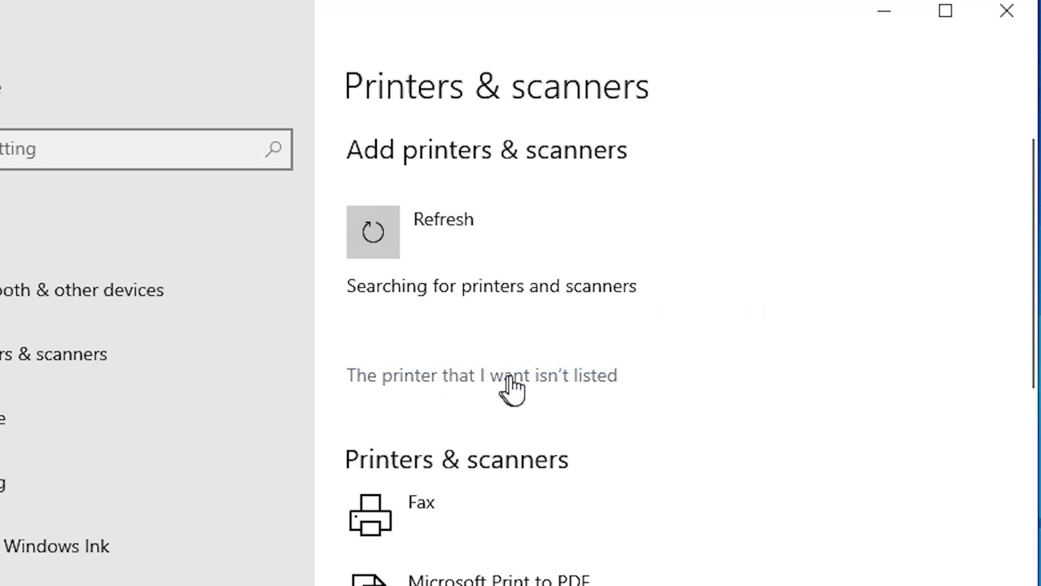
left_click(577, 378)
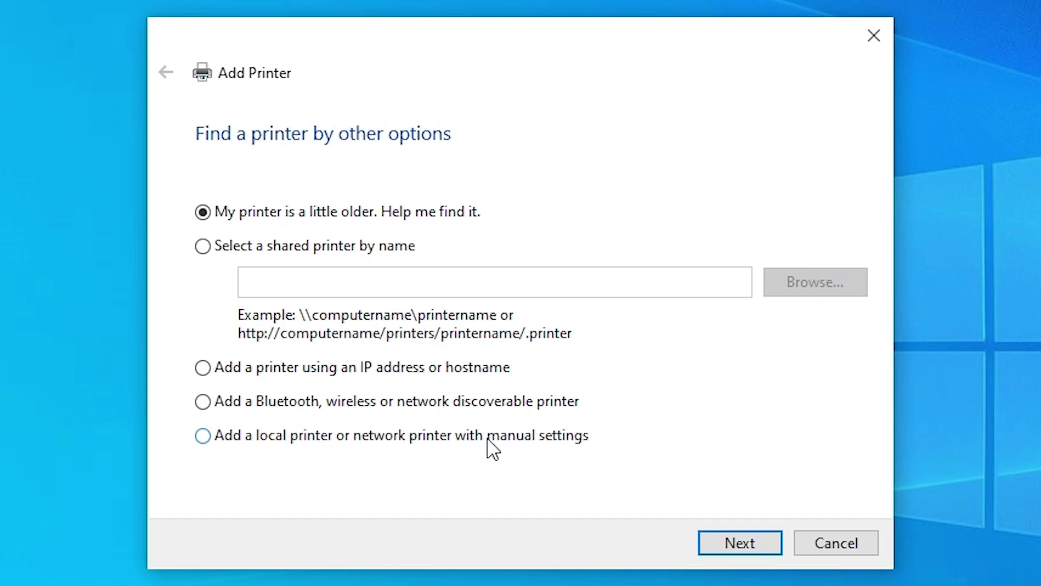
Step: Add a local printer with manual settings on existing port USB_001 (Local Port)
left_click(504, 437)
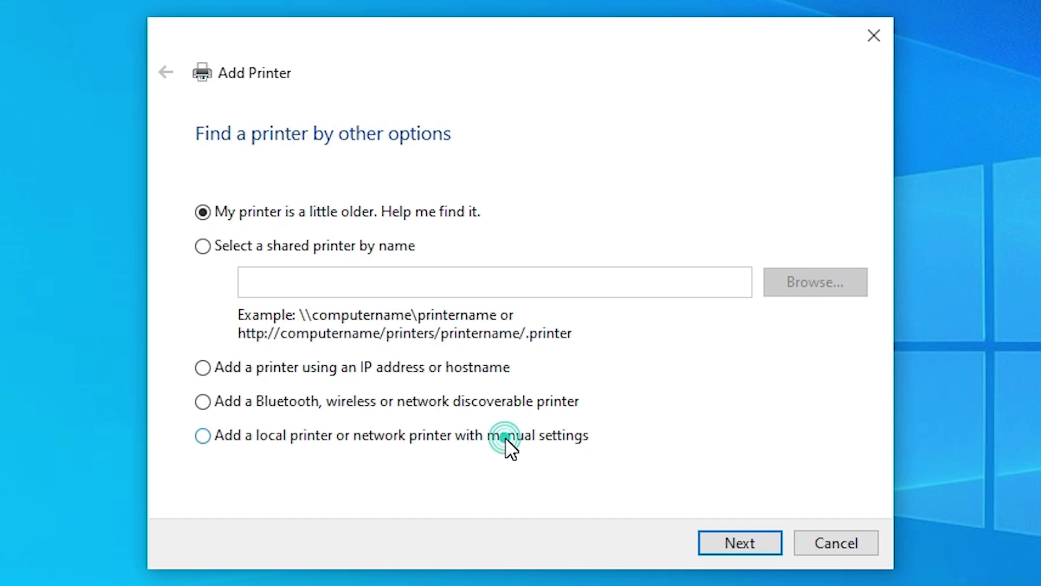
left_click(744, 541)
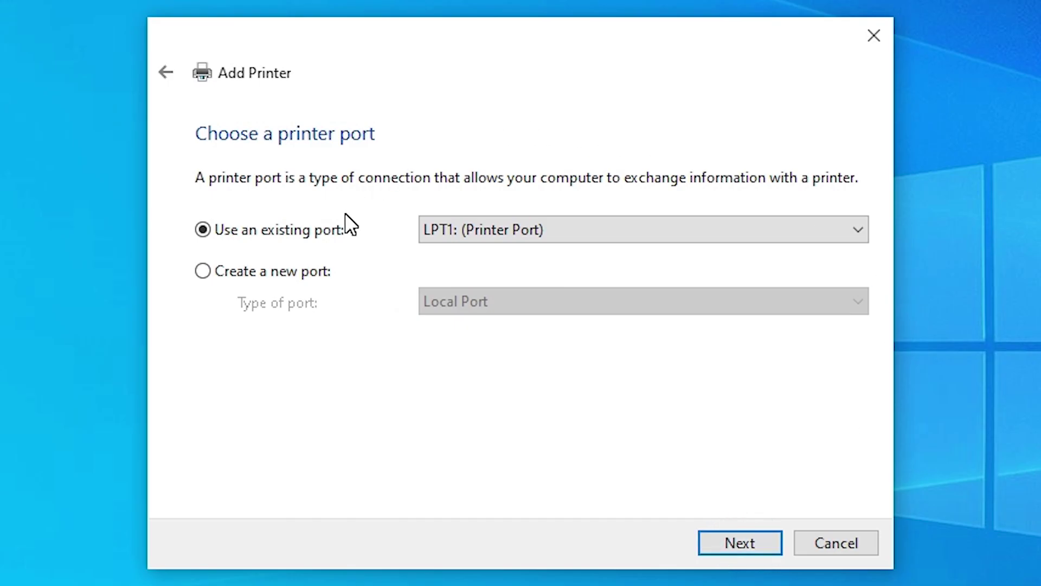
left_click(520, 223)
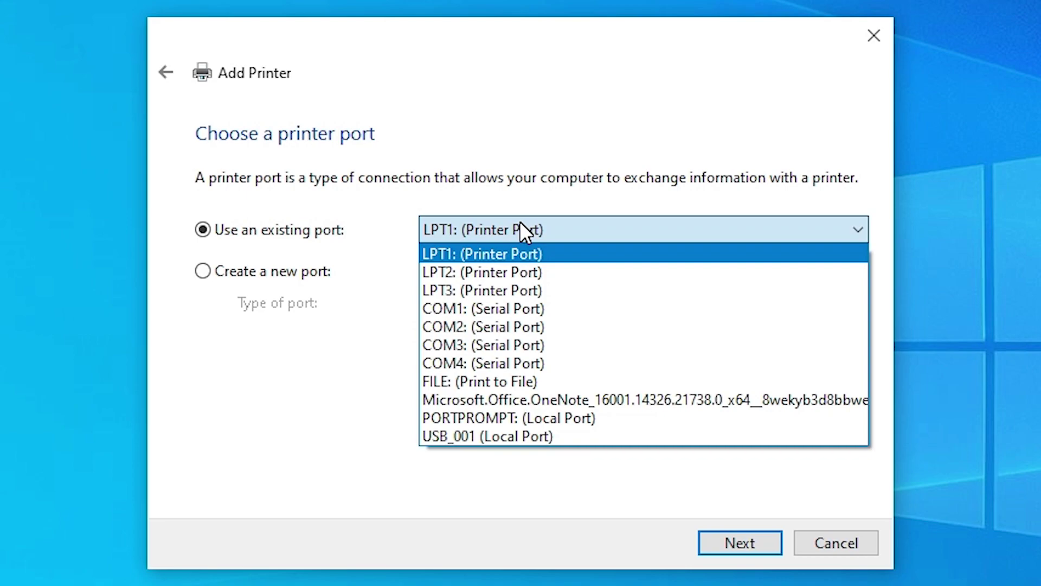
left_click(548, 431)
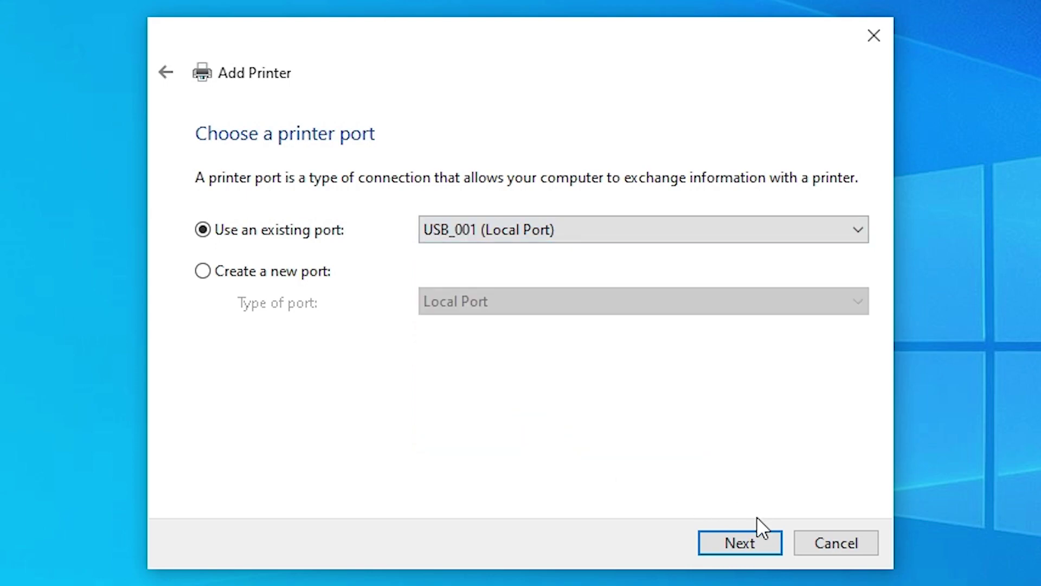
left_click(742, 538)
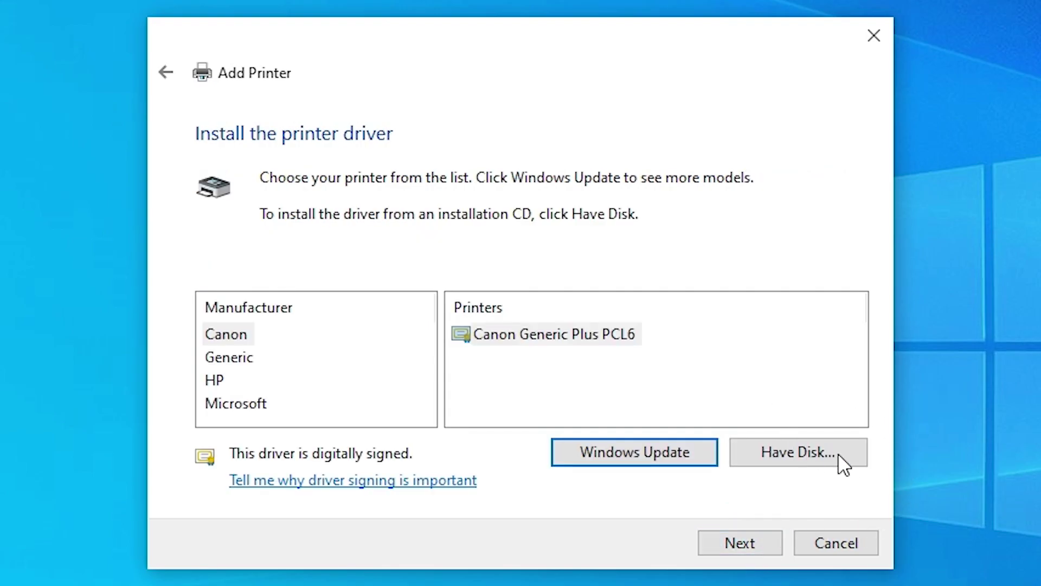
Step: Install the driver from disk using Autorun.inf in the desktop hp_LJP1100 folder
left_click(809, 458)
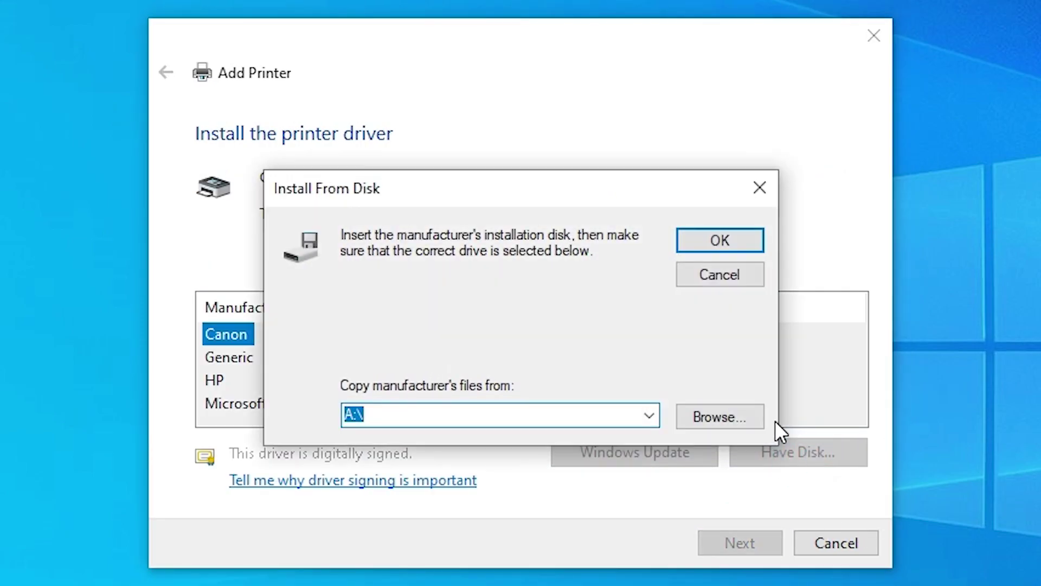
left_click(749, 423)
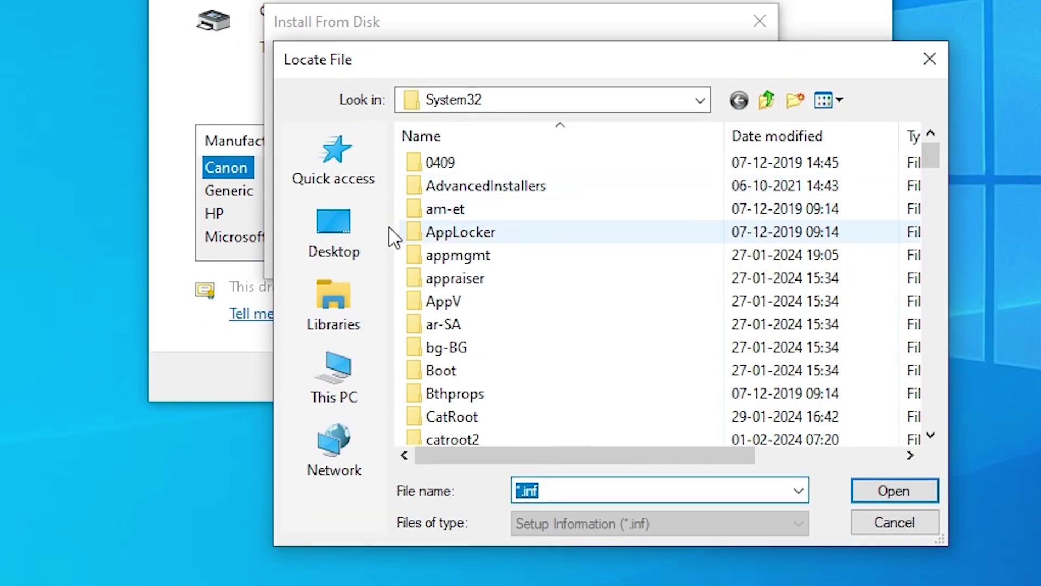
left_click(346, 233)
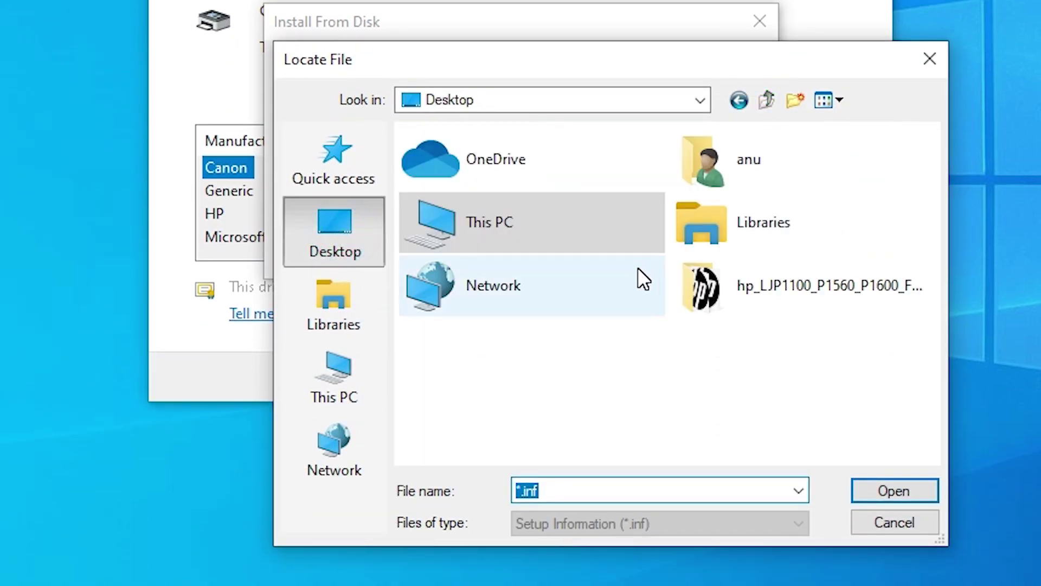
double_click(769, 283)
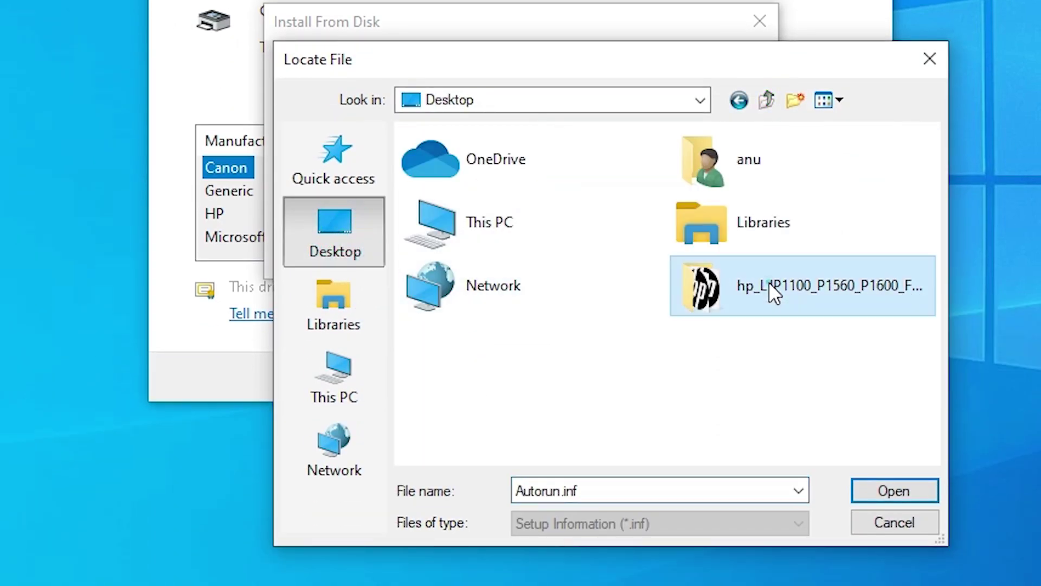
scroll(542, 222, "down", 10)
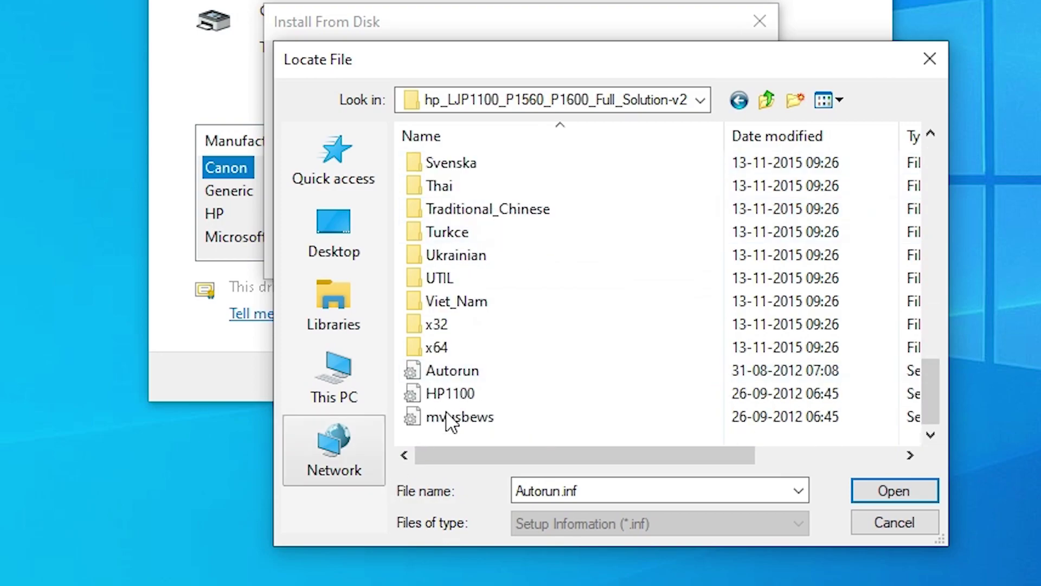
left_click(460, 370)
left_click(464, 419)
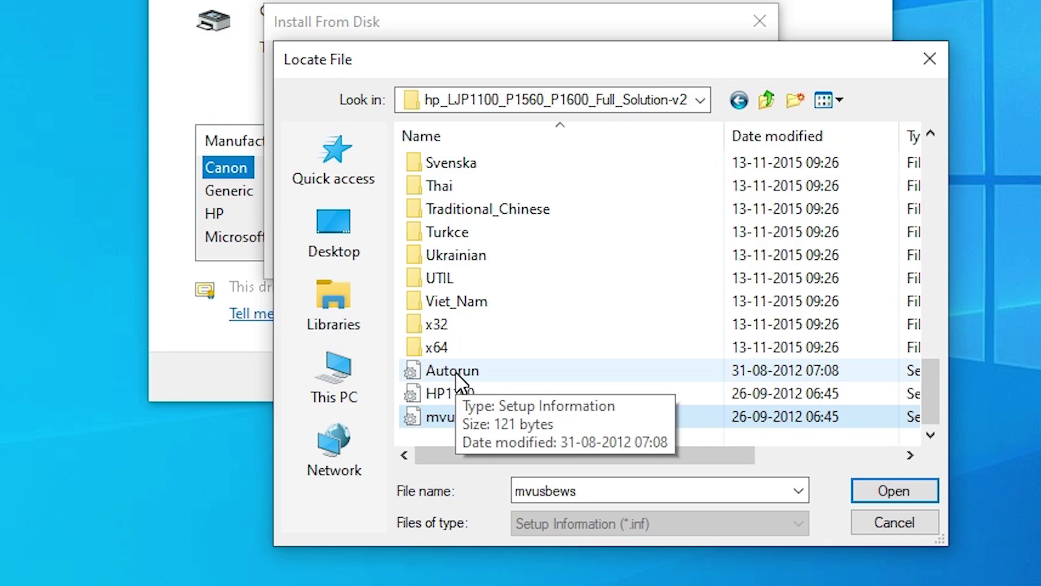
left_click(455, 372)
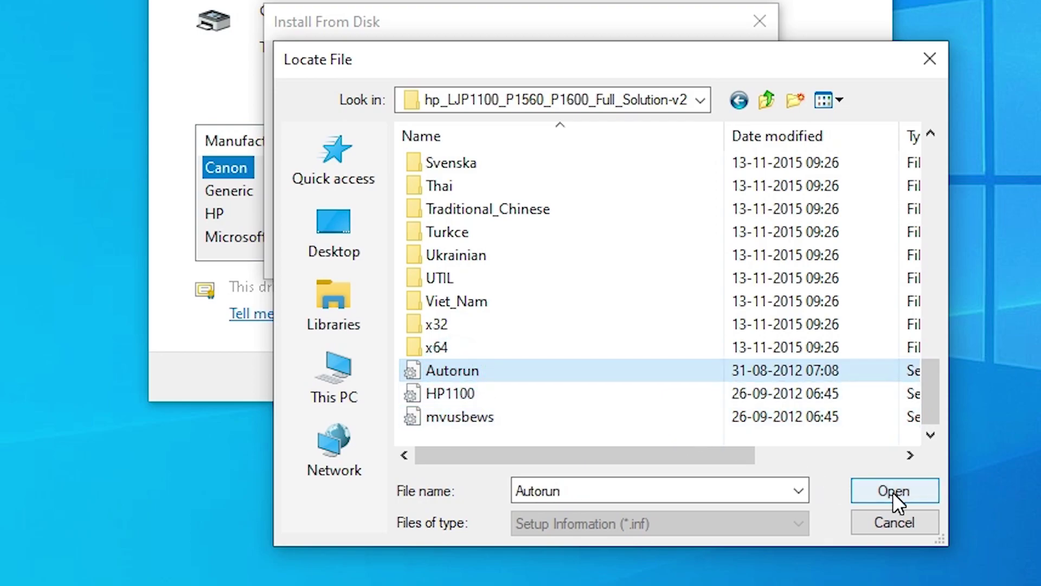
left_click(893, 491)
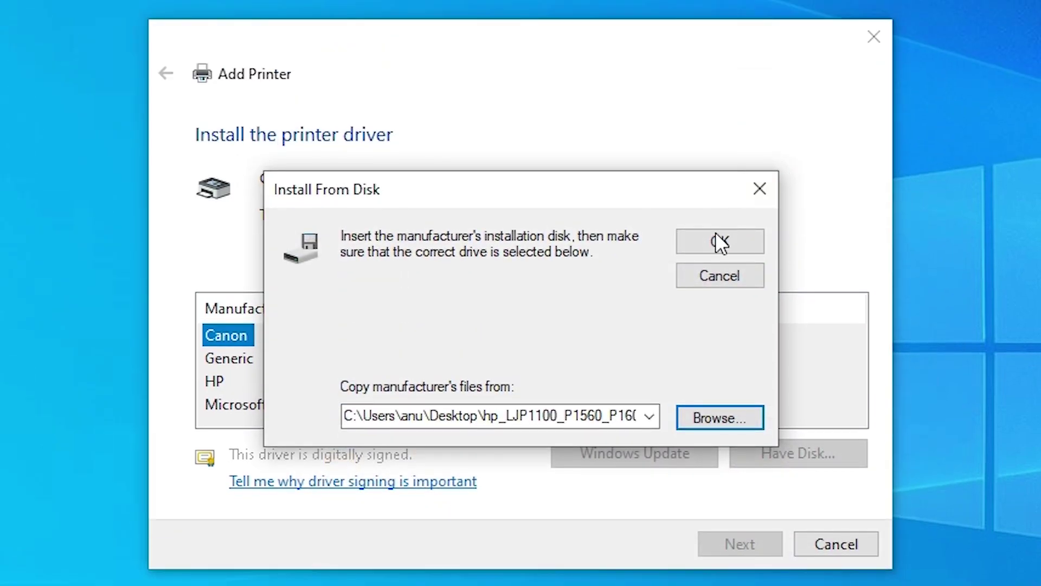
left_click(714, 239)
Step: Select HP LaserJet Professional P1108 and install it under the default name
scroll(428, 401, "down", 2)
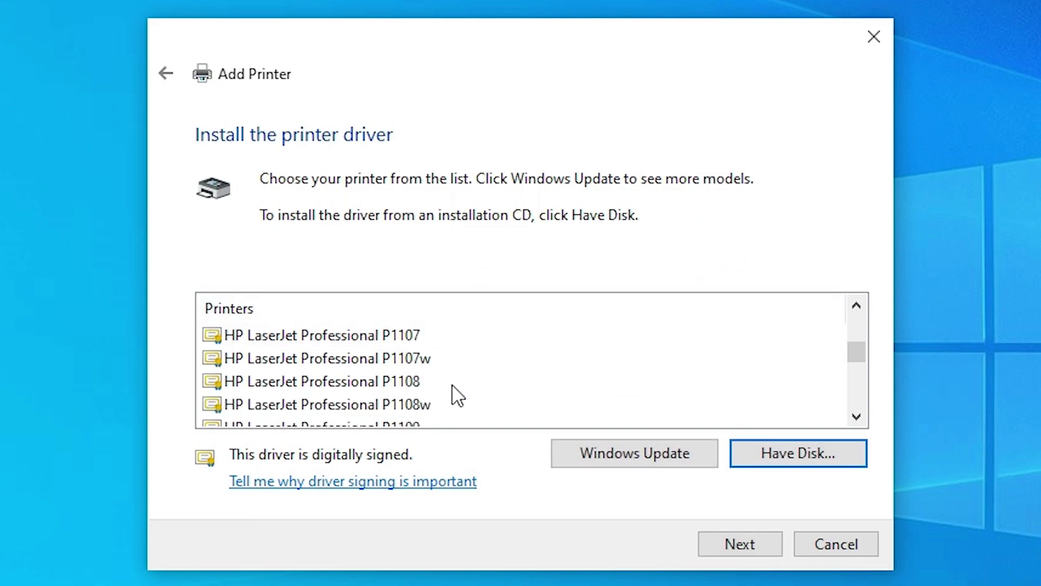
left_click(264, 383)
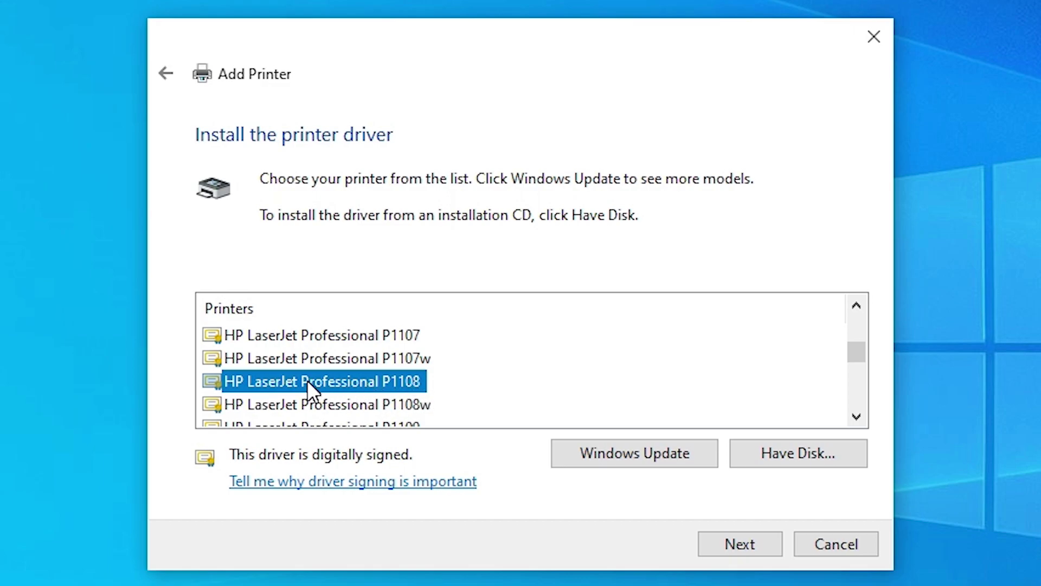
left_click(740, 545)
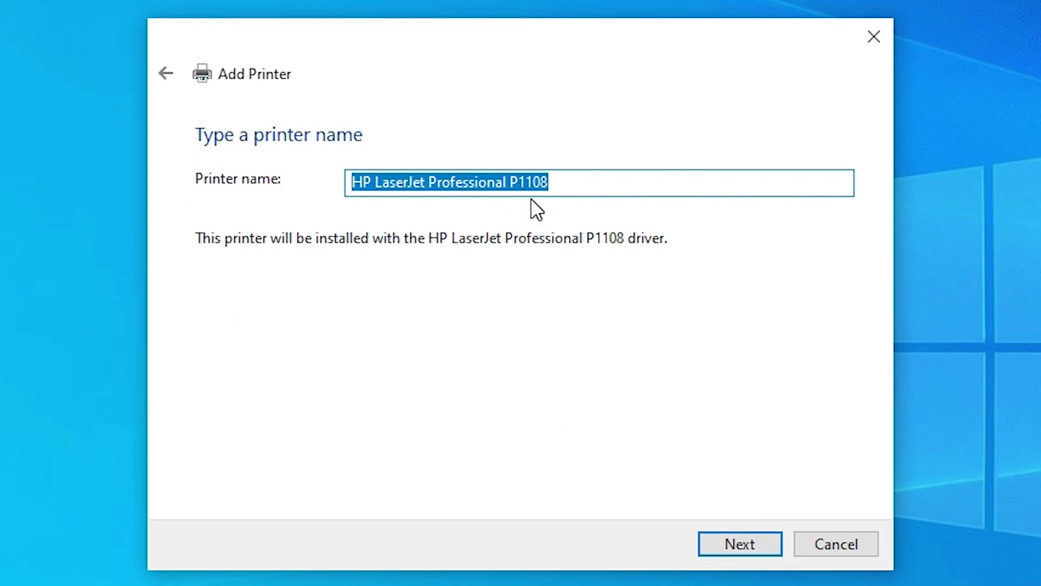
left_click(714, 542)
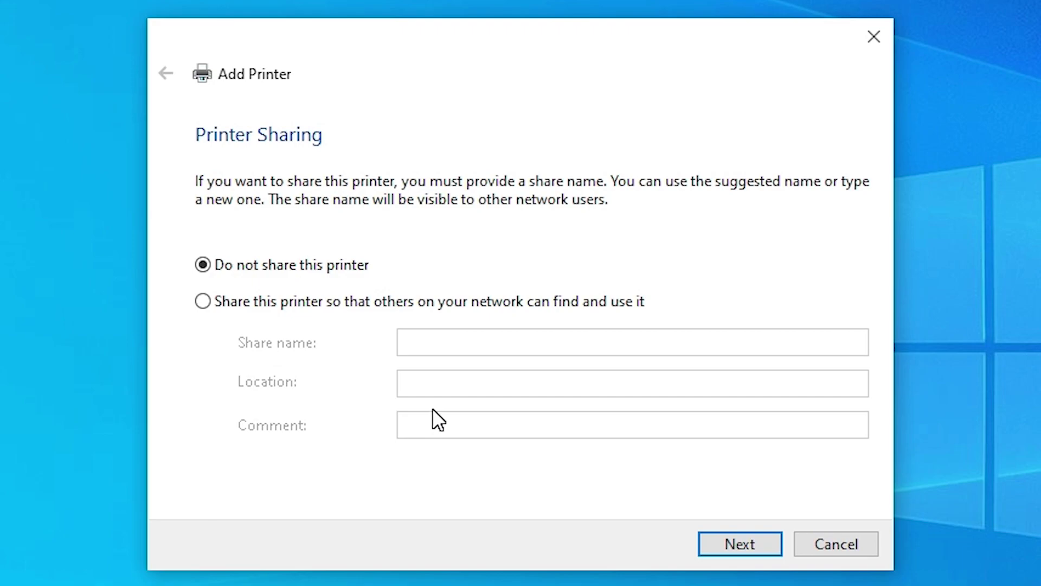
Step: Leave the printer unshared with 'Do not share this printer' and complete setup
left_click(355, 304)
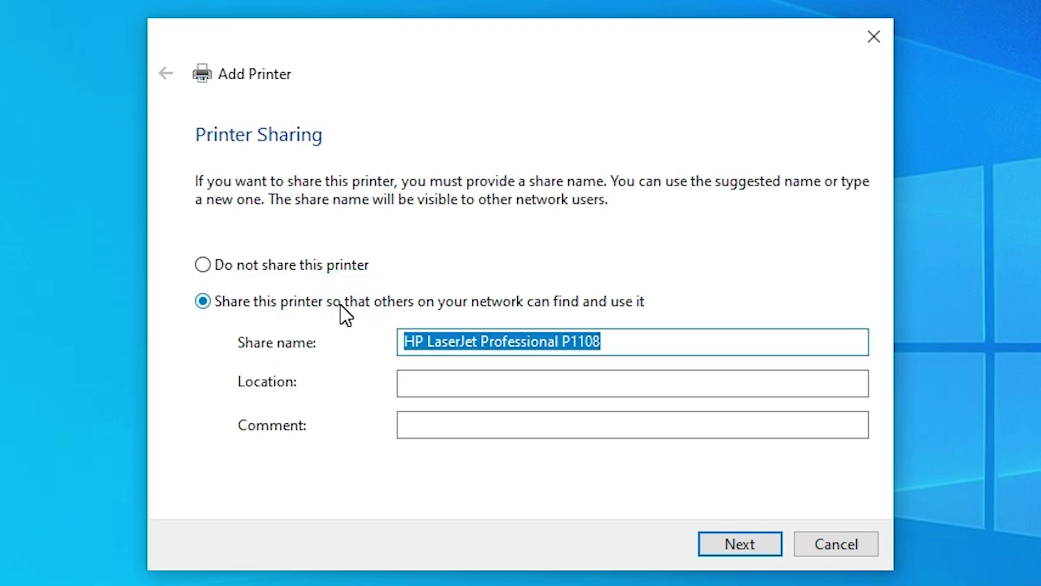
left_click(302, 263)
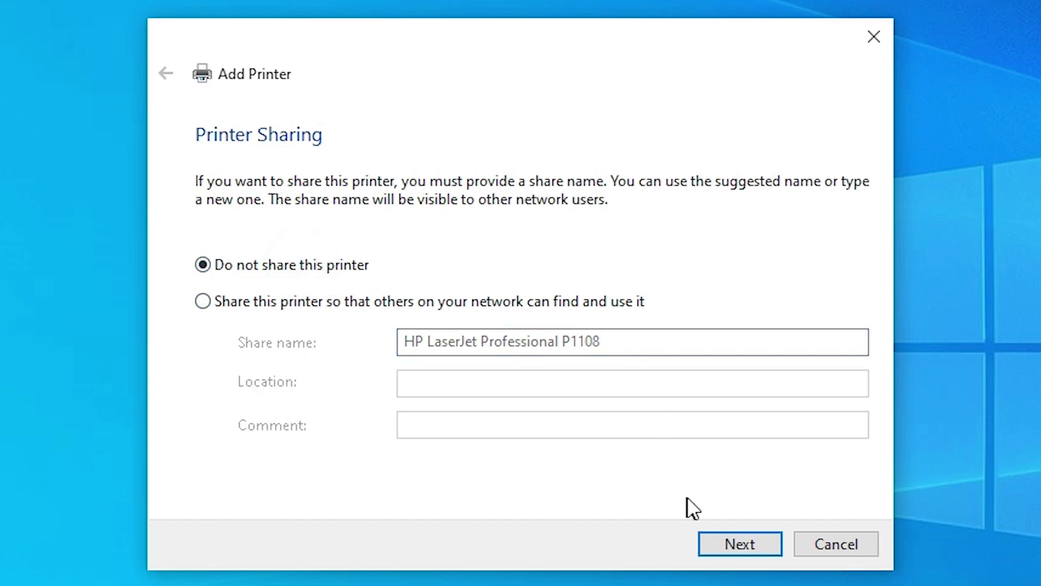
left_click(725, 535)
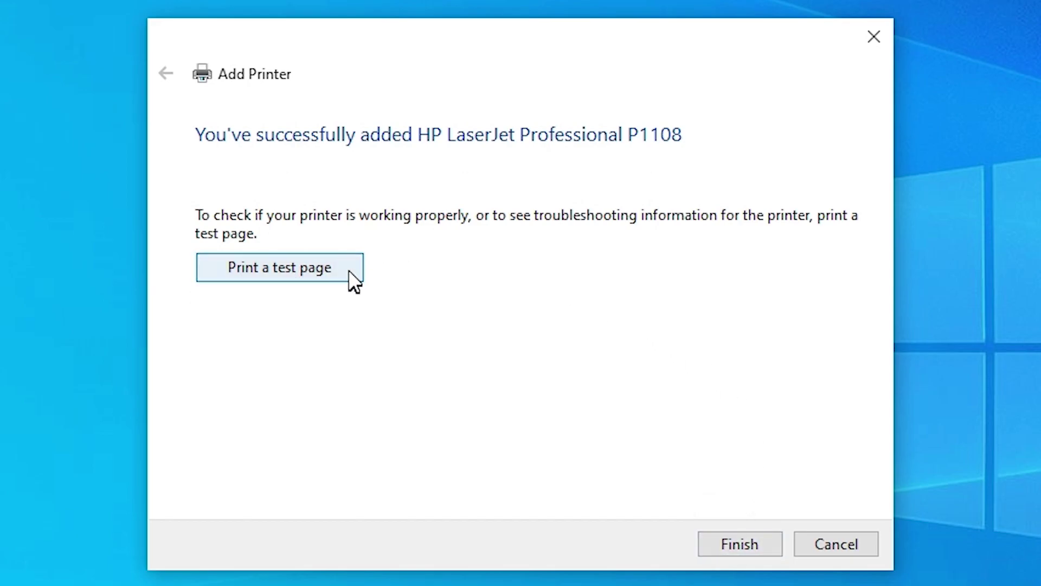
Step: Finish the Add Printer wizard and restart the PC from the Start menu
left_click(727, 537)
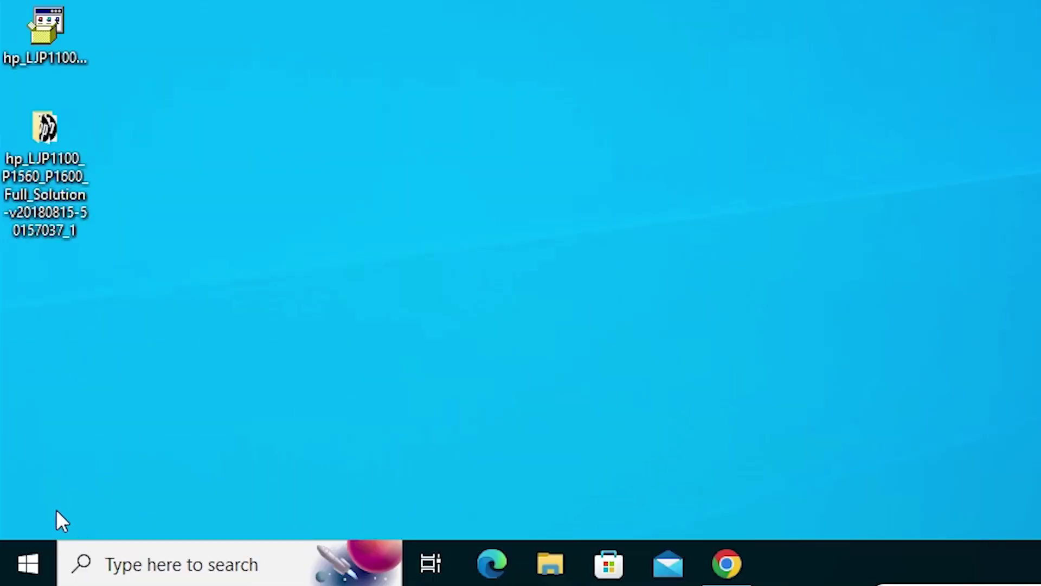
left_click(19, 556)
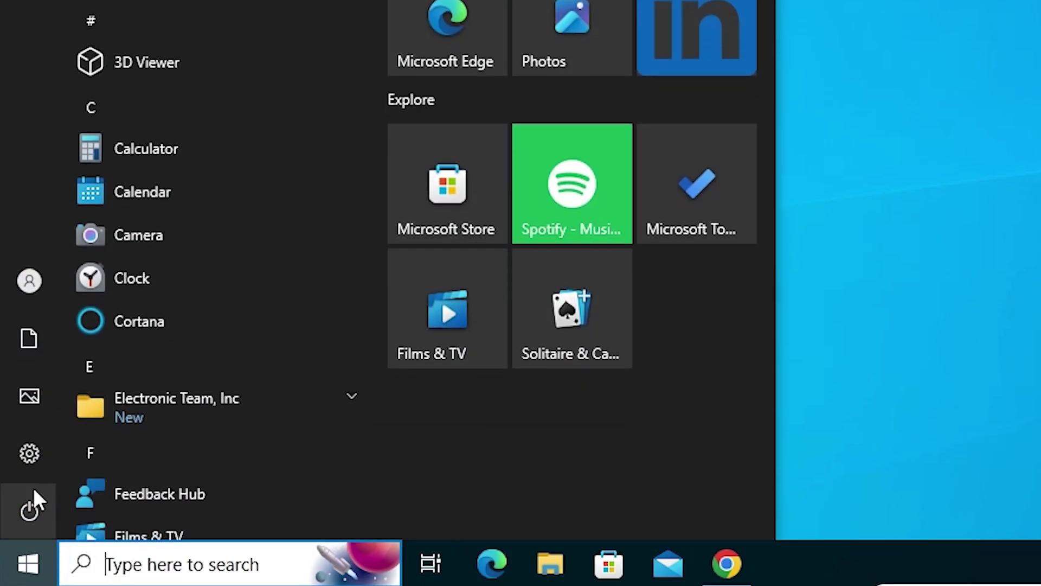
left_click(31, 505)
left_click(93, 463)
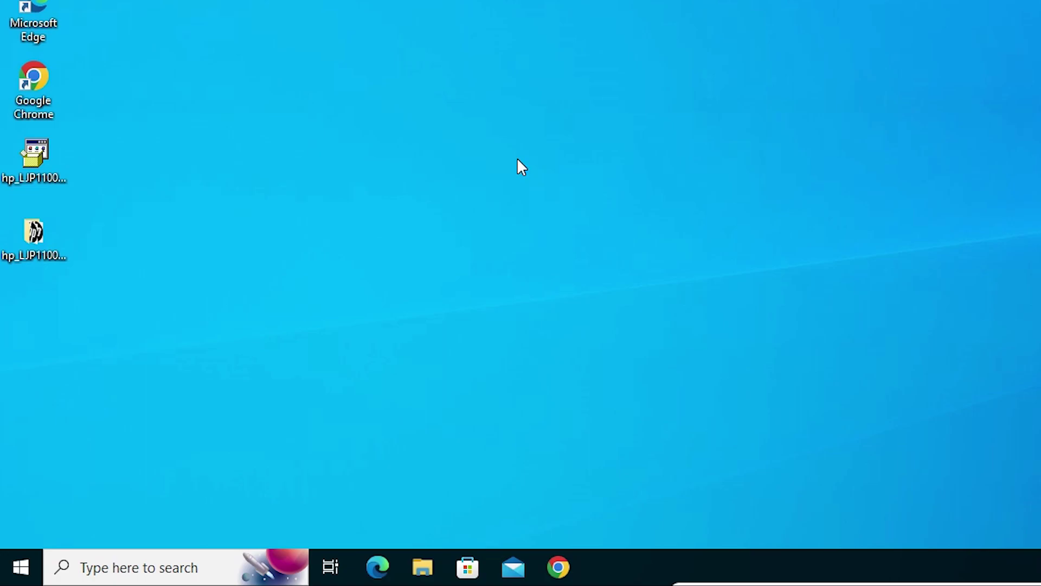
Step: Search 'pr' from the Start menu and launch the Printers & scanners settings page
left_click(16, 570)
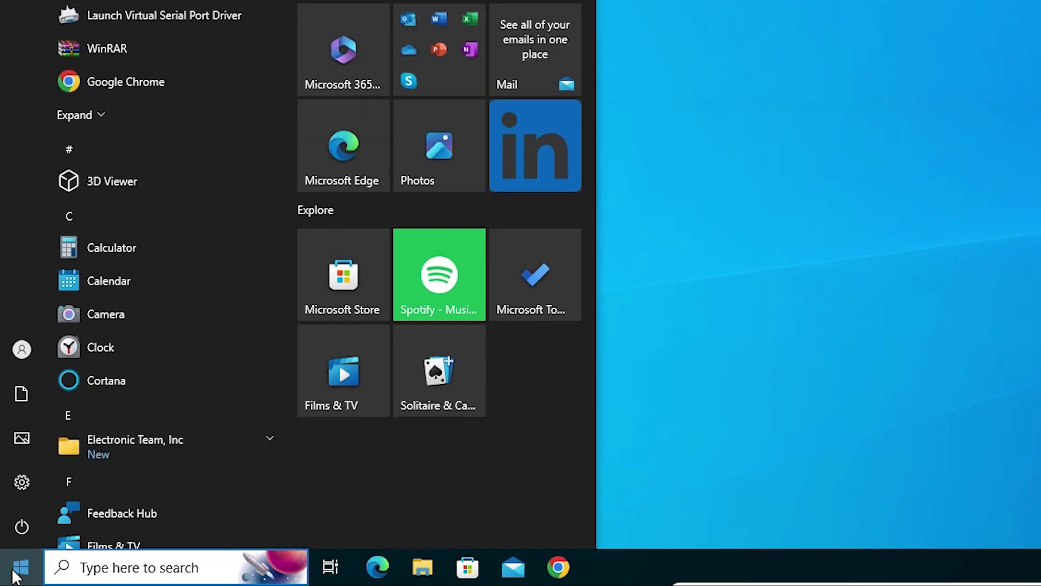
type("pr")
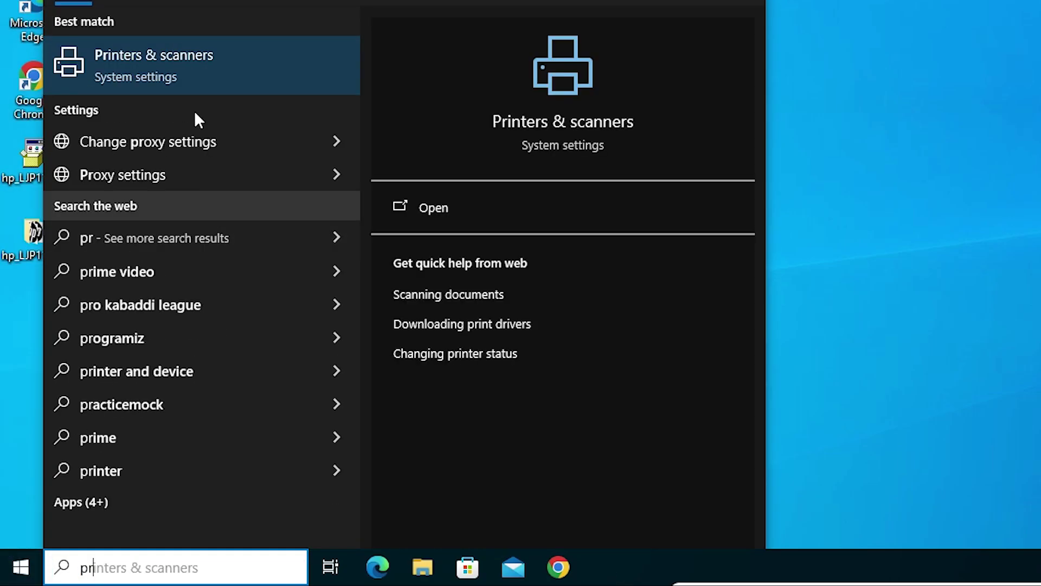
left_click(196, 83)
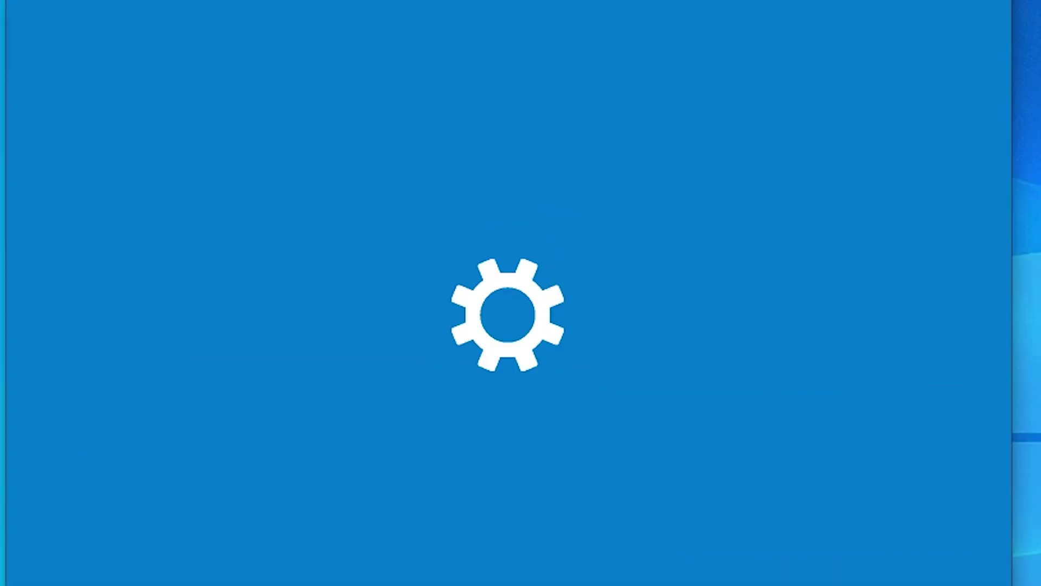